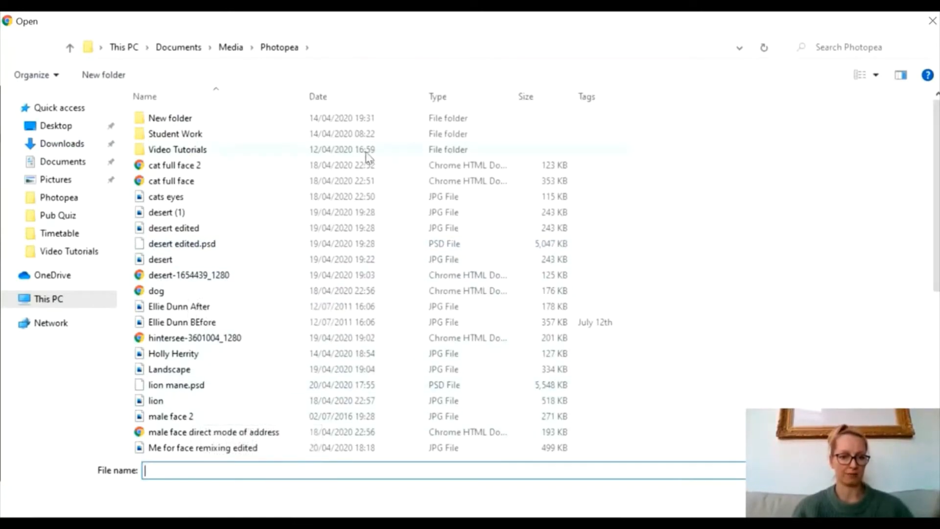
# Step: Open the "Me for face remixing" JPG portrait from the Photopea folder
pyautogui.click(55, 205)
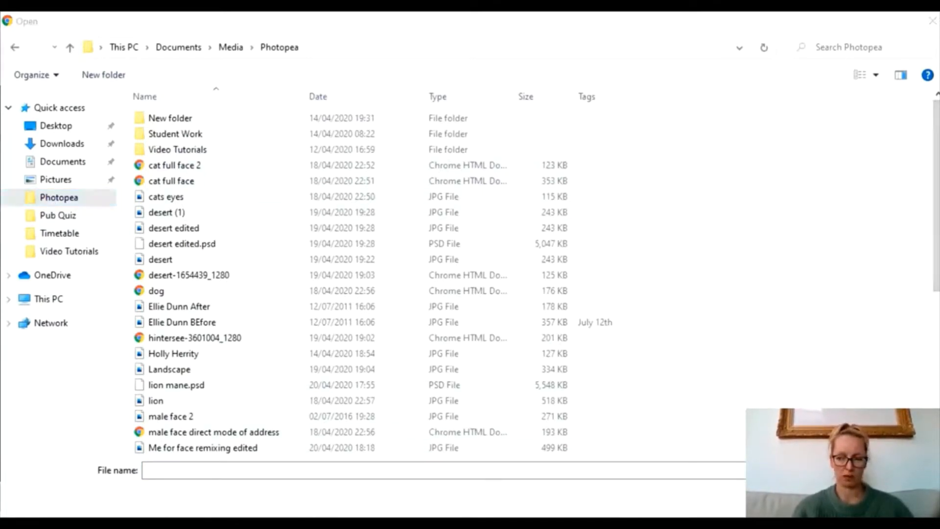
pyautogui.moveTo(936, 225); pyautogui.dragTo(936, 372)
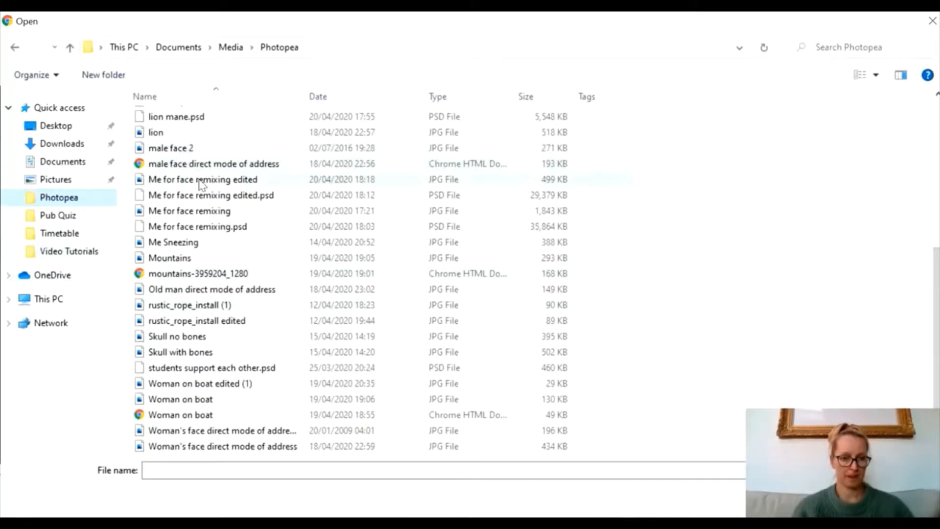
pyautogui.doubleClick(262, 213)
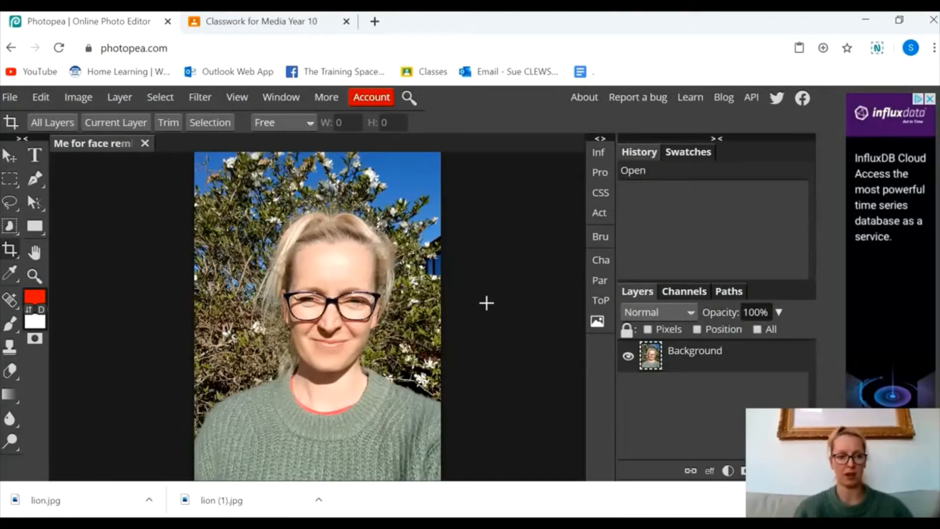
# Step: Open the "lion" JPG as a second document and compare the lion's face with the portrait
pyautogui.click(10, 97)
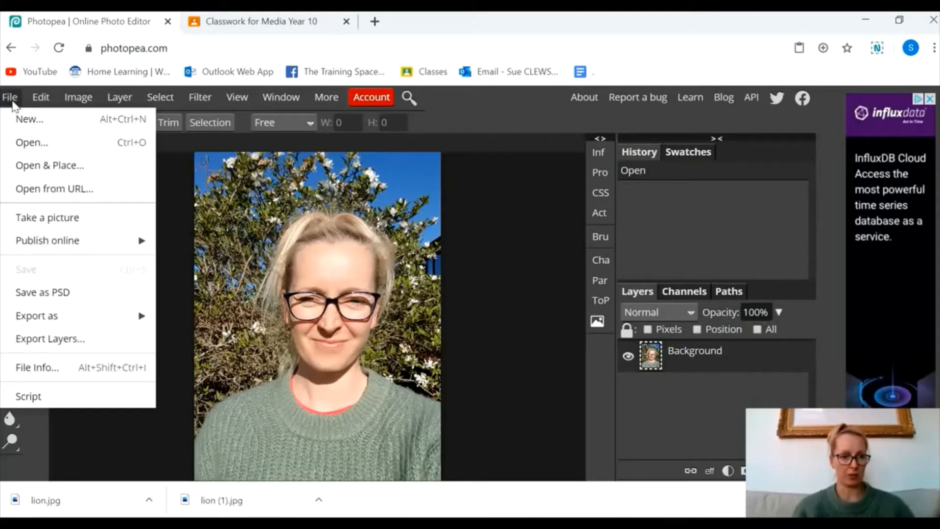
pyautogui.click(26, 146)
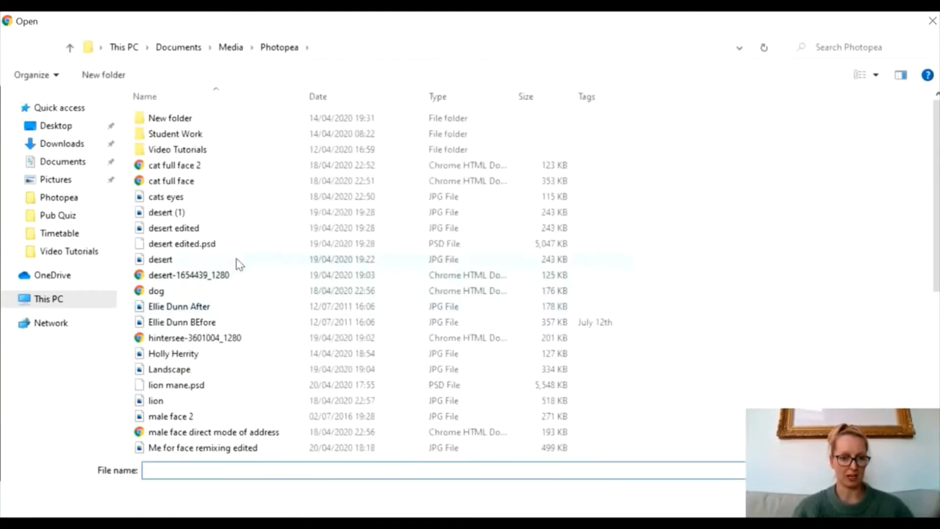
pyautogui.doubleClick(185, 402)
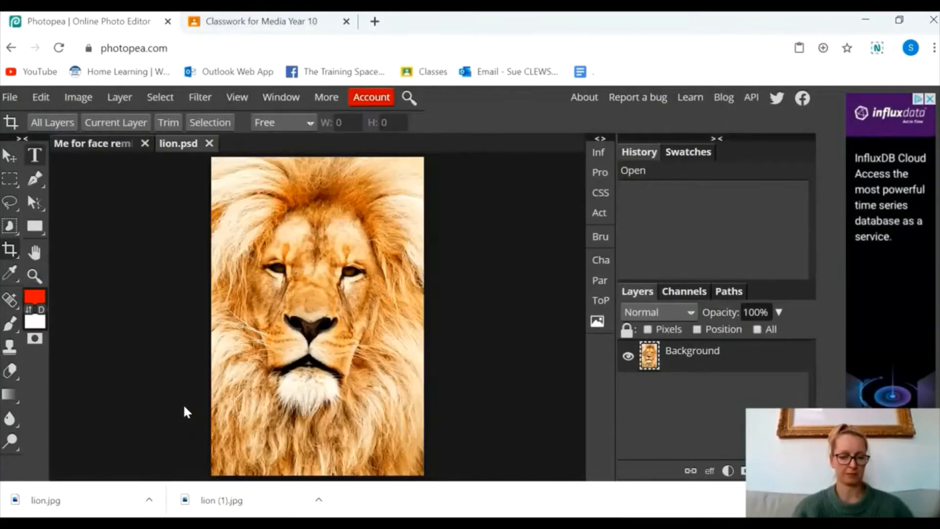
pyautogui.click(89, 147)
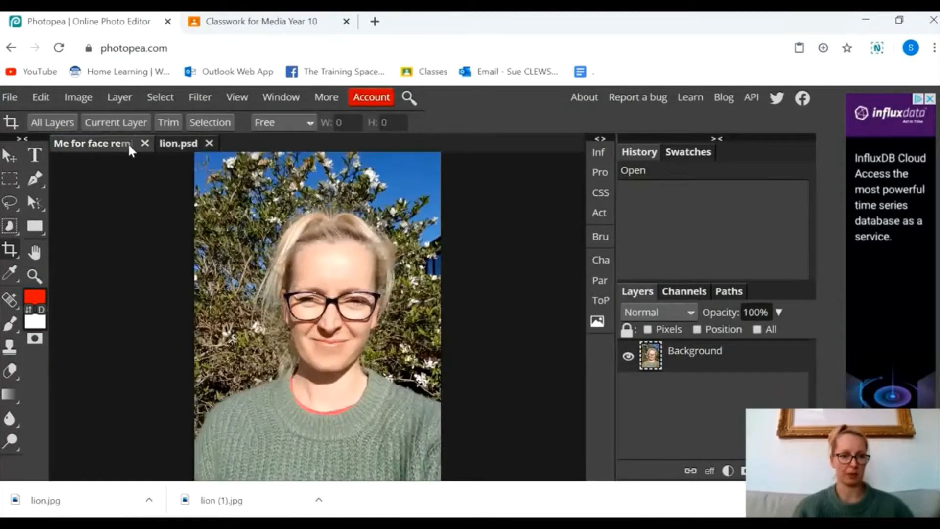
pyautogui.click(172, 146)
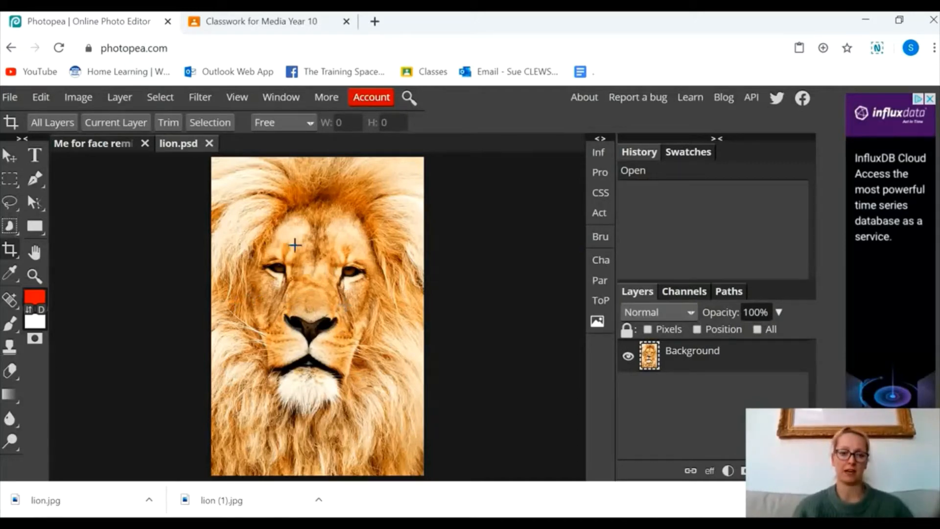
pyautogui.click(88, 149)
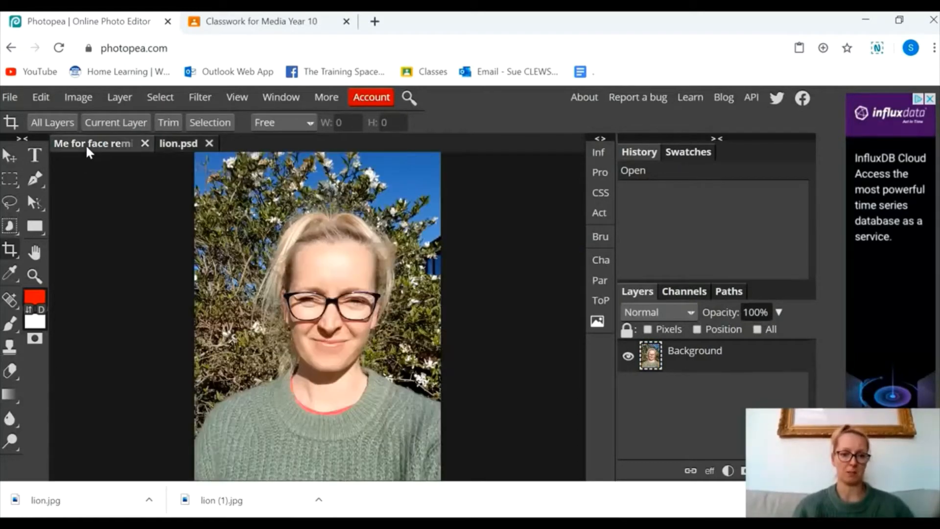
pyautogui.click(178, 145)
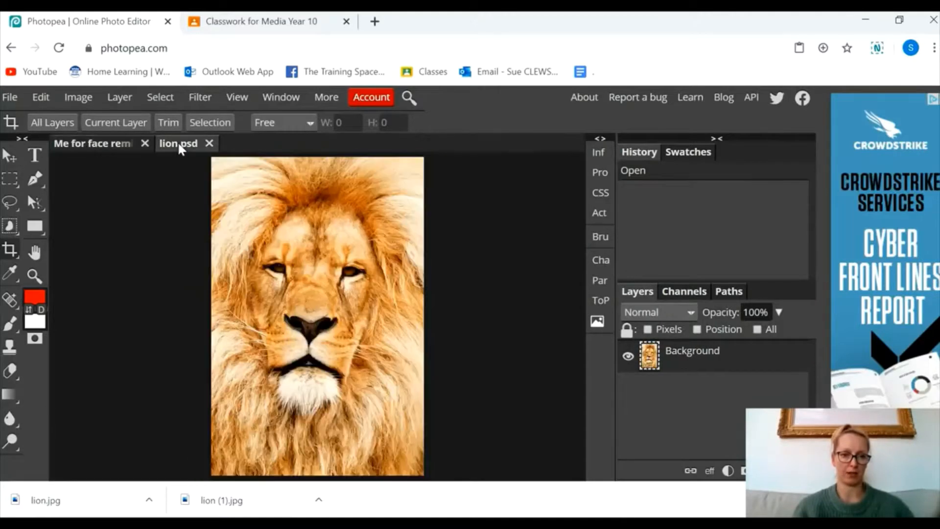
# Step: Select the lion's muzzle with the Lasso tool, tracing around the nose bridge, cheeks, mouth and white chin
pyautogui.click(11, 205)
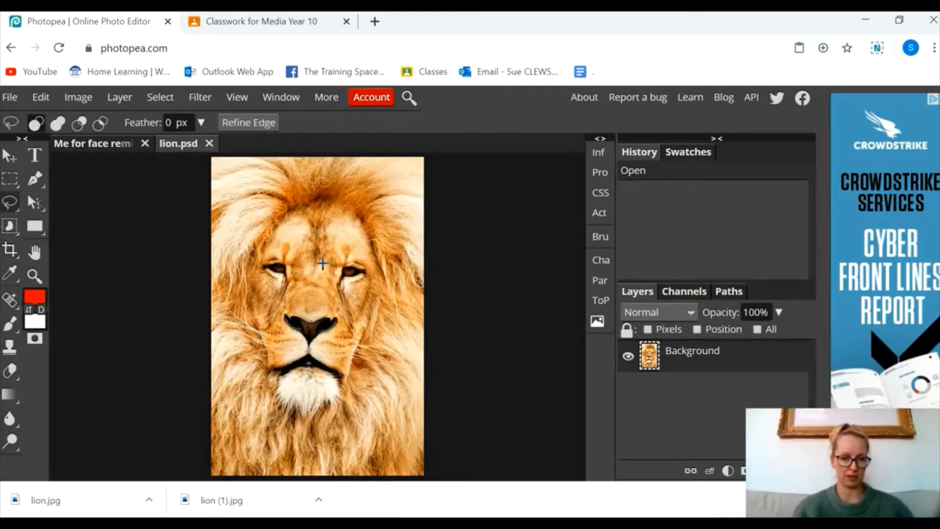
pyautogui.moveTo(306, 281); pyautogui.dragTo(281, 280)
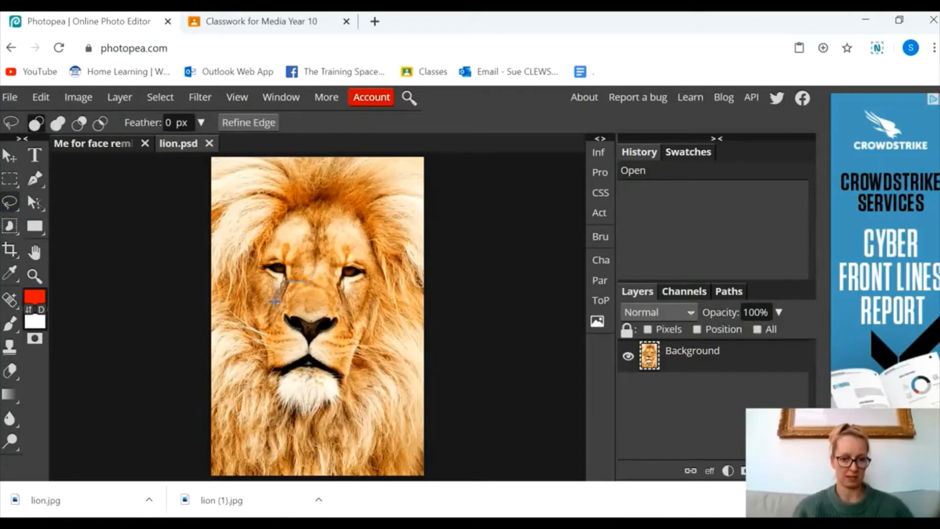
pyautogui.moveTo(265, 352); pyautogui.dragTo(267, 368)
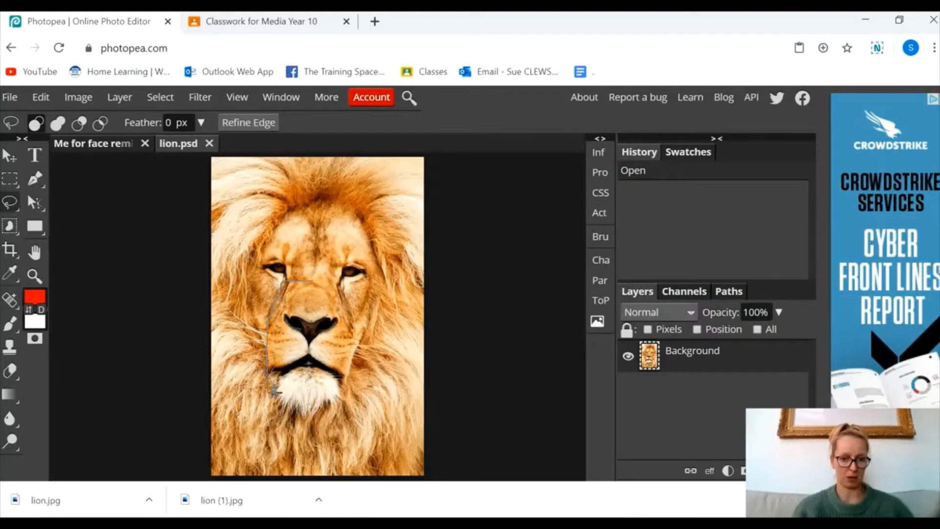
pyautogui.moveTo(294, 416); pyautogui.dragTo(344, 390)
pyautogui.moveTo(356, 353); pyautogui.dragTo(346, 312)
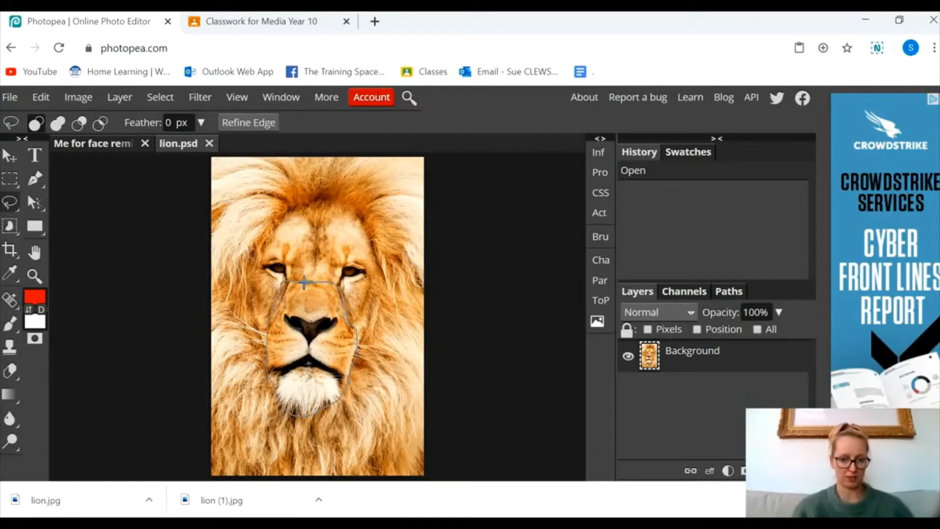
pyautogui.moveTo(299, 281); pyautogui.dragTo(299, 281)
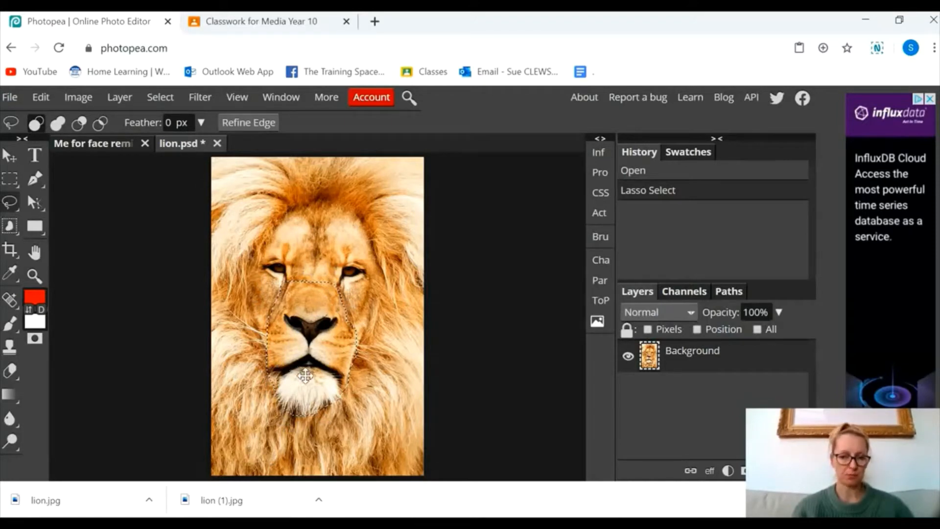
# Step: Copy the selected lion muzzle into the portrait document and place it over the woman's nose and mouth
pyautogui.click(41, 96)
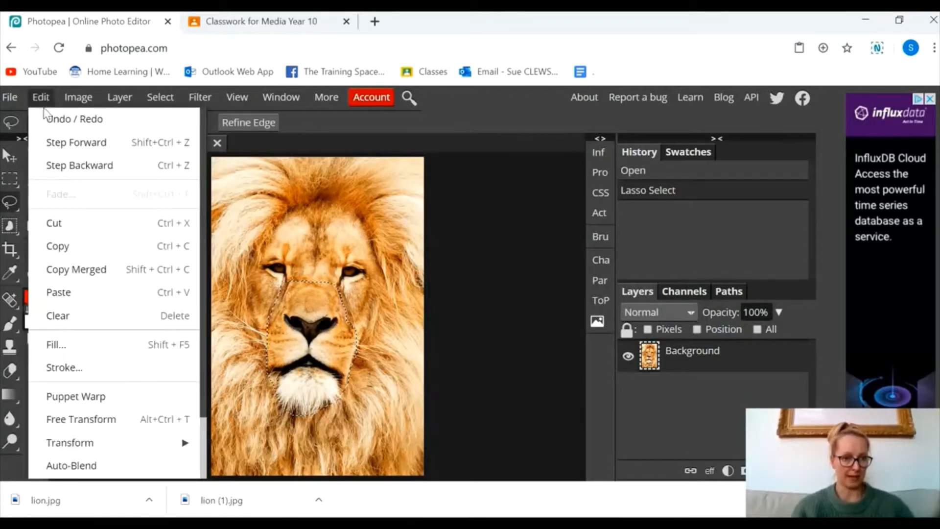
pyautogui.click(57, 243)
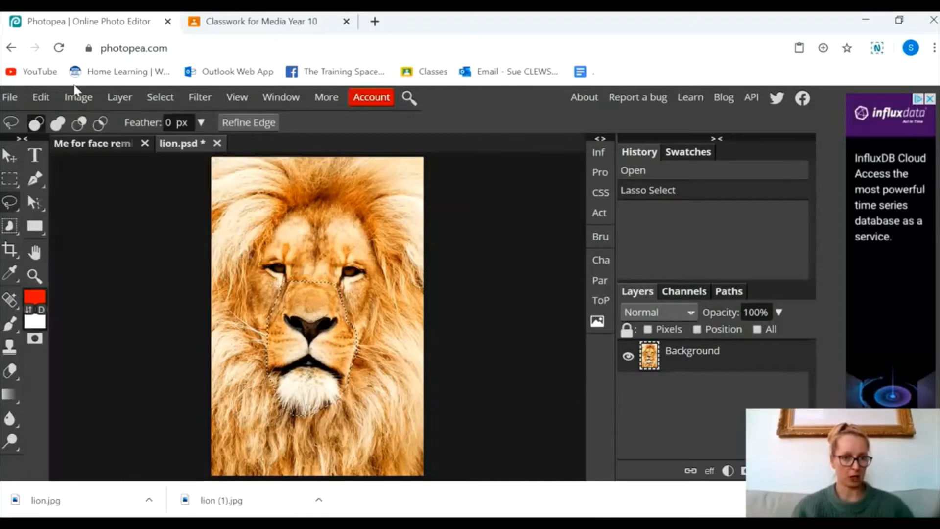
pyautogui.click(85, 145)
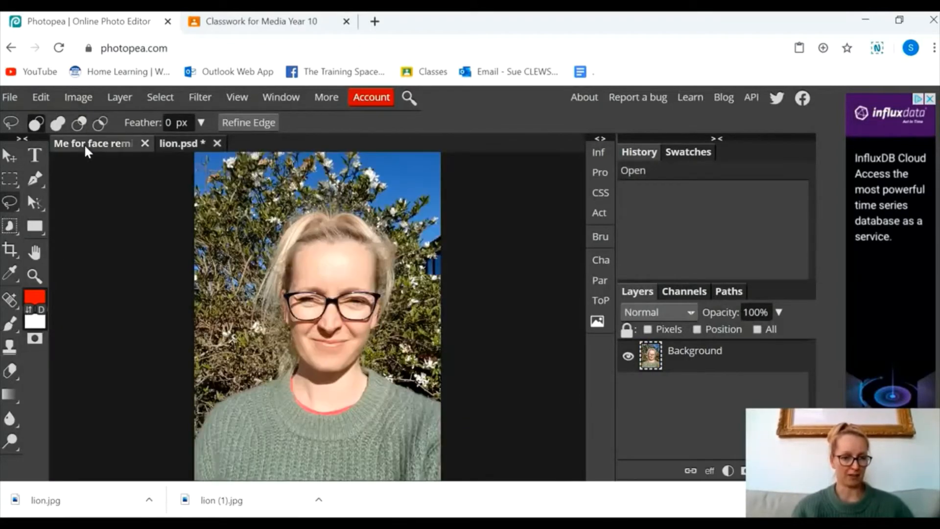
pyautogui.click(39, 97)
pyautogui.click(77, 293)
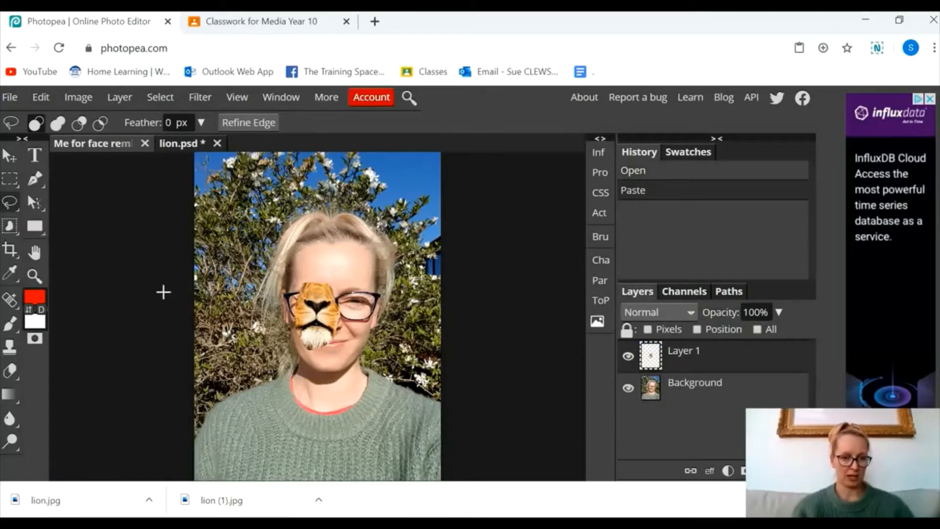
pyautogui.click(9, 157)
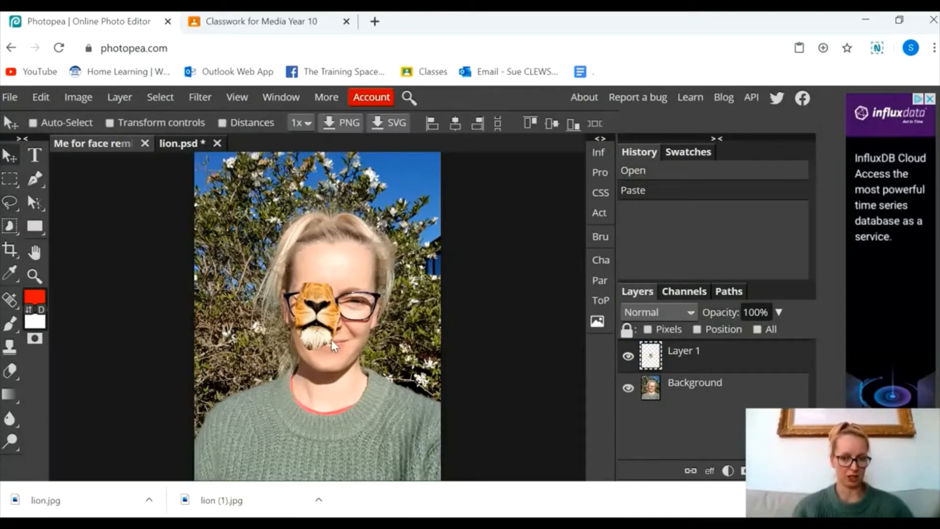
pyautogui.moveTo(323, 330); pyautogui.dragTo(336, 351)
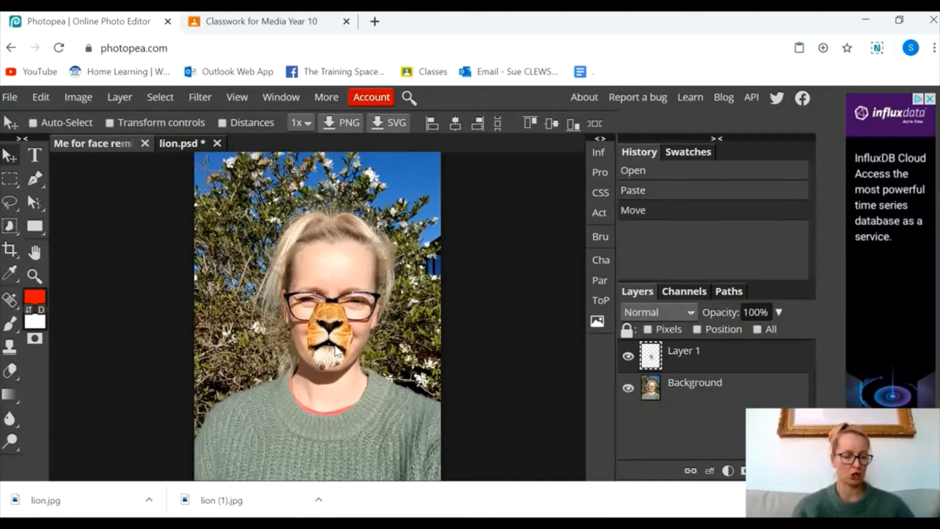
# Step: Nudge the muzzle slightly upward and, with transform controls enabled, lower its top edge to reduce its height to 83%
pyautogui.click(39, 281)
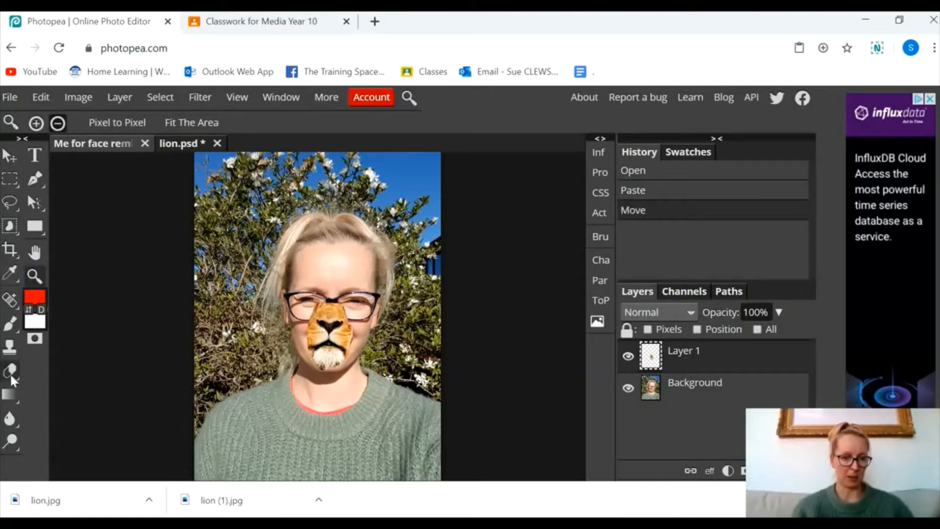
pyautogui.click(37, 122)
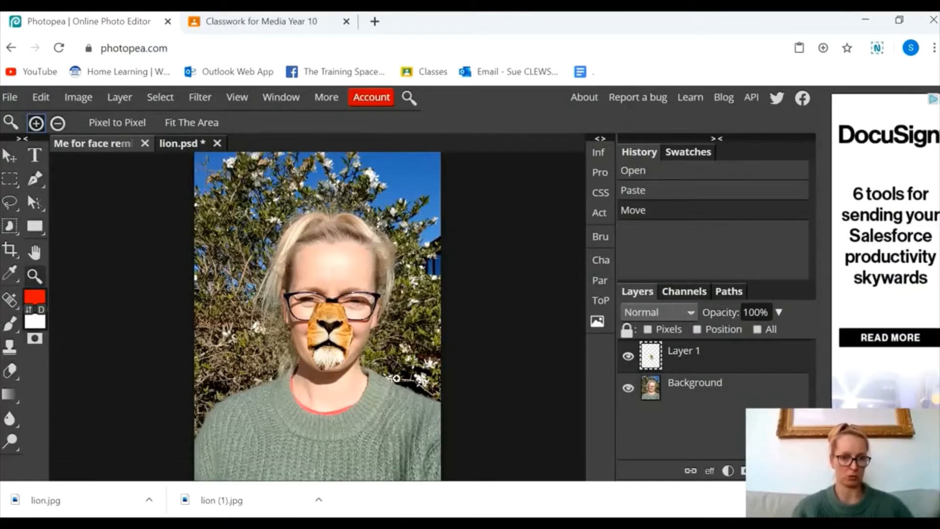
pyautogui.click(358, 350)
pyautogui.click(336, 311)
pyautogui.click(371, 304)
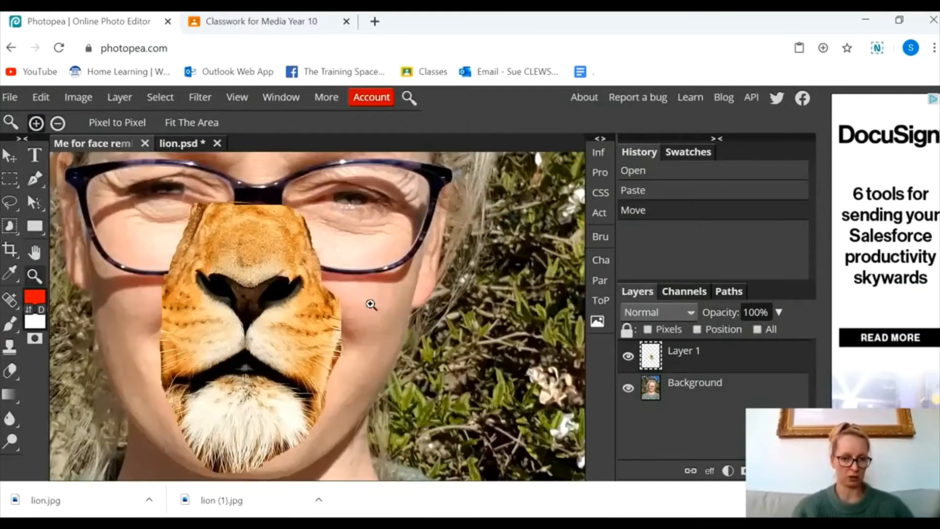
pyautogui.click(10, 156)
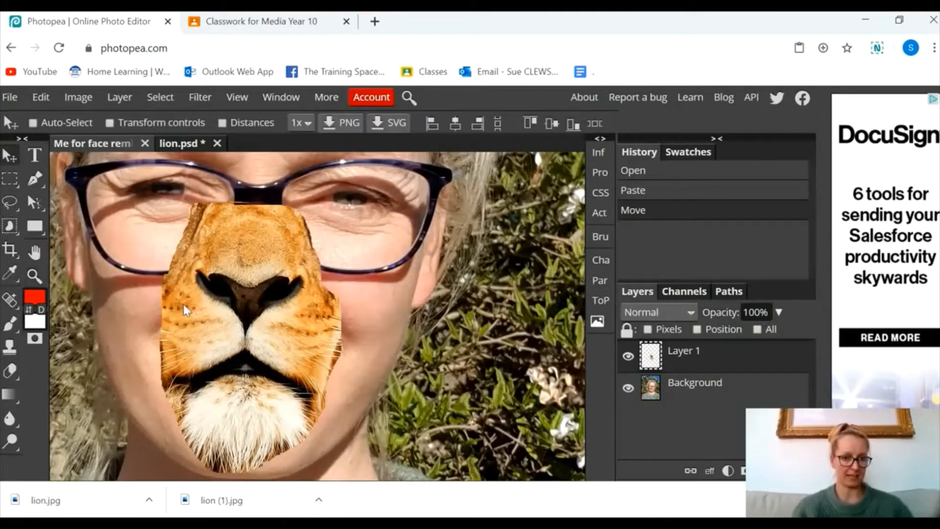
pyautogui.moveTo(225, 312)
pyautogui.mouseDown()
pyautogui.moveTo(270, 298)
pyautogui.moveTo(222, 293)
pyautogui.moveTo(233, 314)
pyautogui.mouseUp()
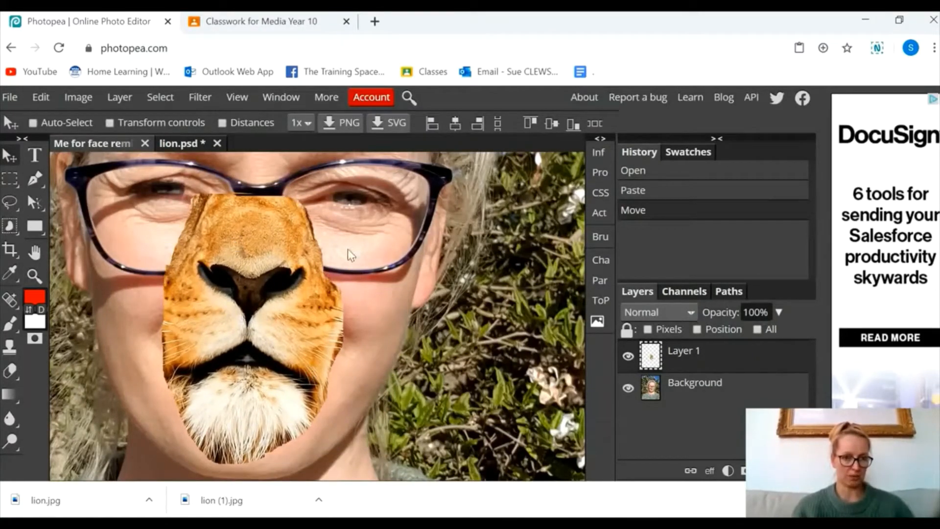
pyautogui.click(112, 123)
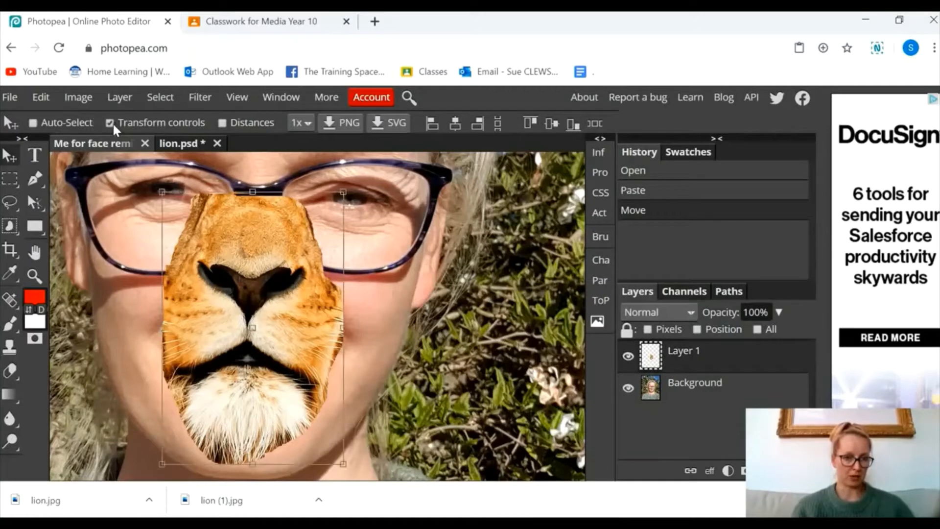
pyautogui.moveTo(252, 191); pyautogui.dragTo(249, 239)
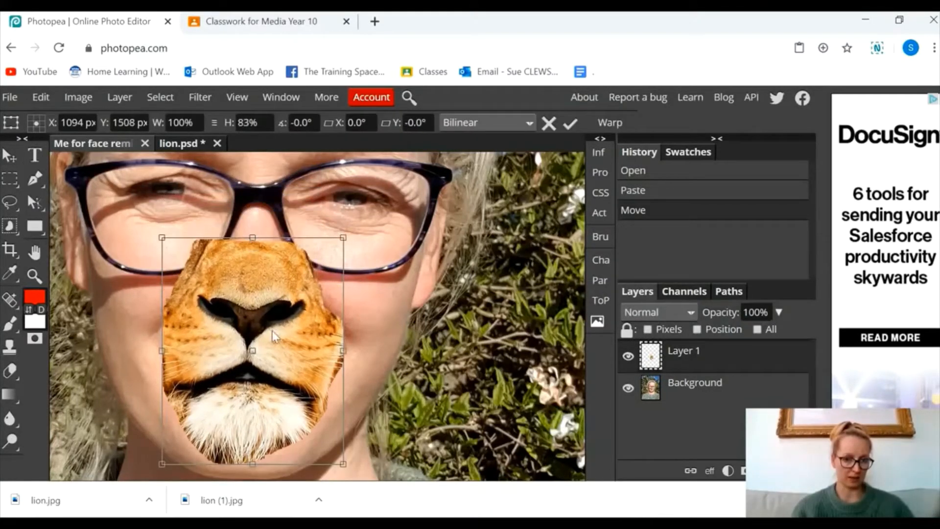
# Step: Lower Layer 1's opacity to 35% and shift the muzzle slightly upward to line up with the woman's features
pyautogui.click(778, 312)
pyautogui.moveTo(781, 336); pyautogui.dragTo(731, 345)
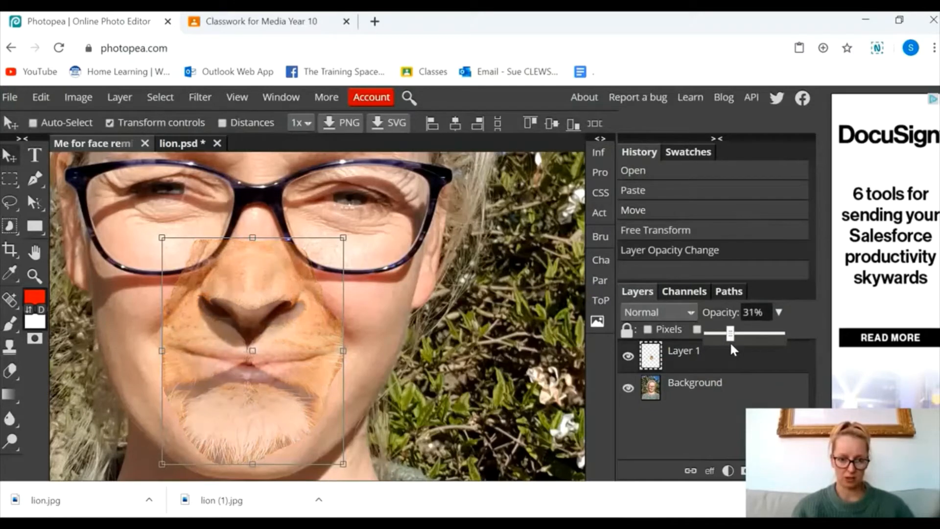
pyautogui.click(277, 388)
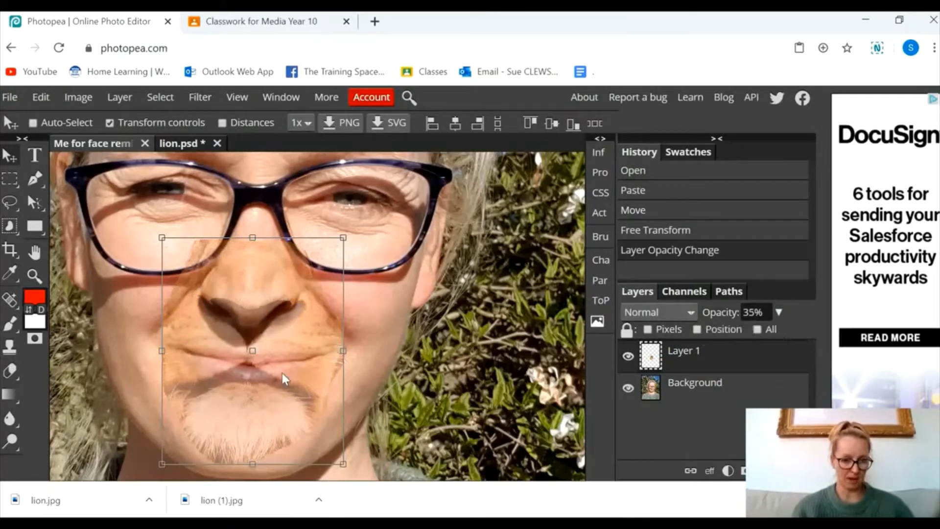
pyautogui.moveTo(301, 341)
pyautogui.mouseDown()
pyautogui.moveTo(318, 316)
pyautogui.moveTo(299, 335)
pyautogui.moveTo(299, 321)
pyautogui.moveTo(301, 335)
pyautogui.mouseUp()
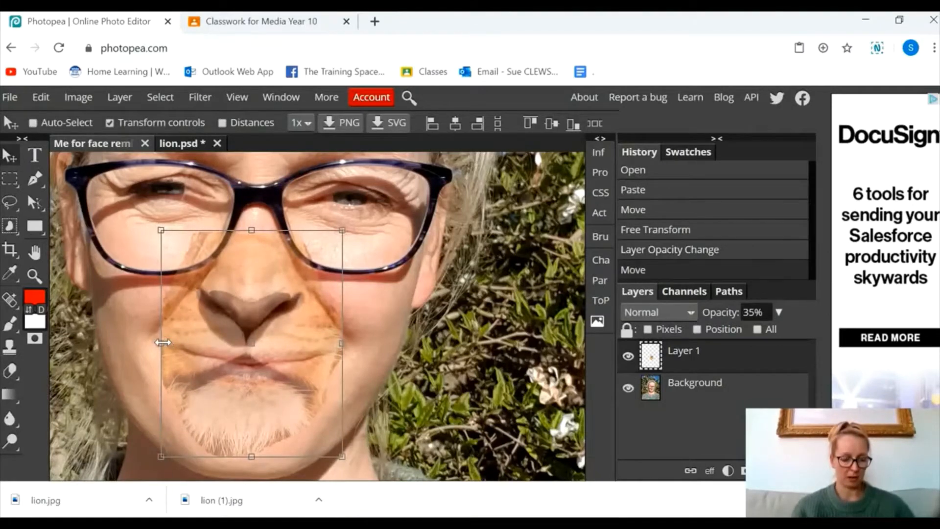
# Step: Widen the muzzle on both sides to 114% width and set Layer 1's opacity to 100%
pyautogui.moveTo(160, 342); pyautogui.dragTo(149, 345)
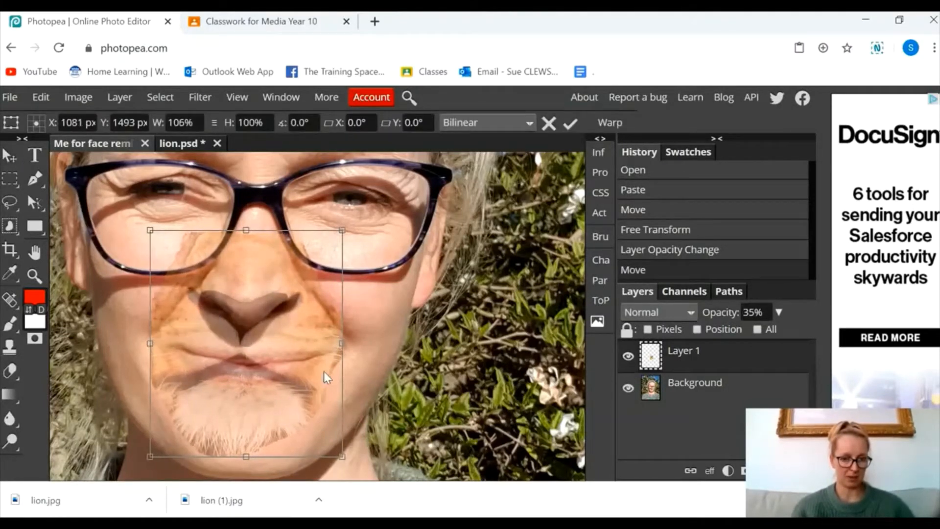
pyautogui.moveTo(343, 349)
pyautogui.mouseDown()
pyautogui.moveTo(367, 345)
pyautogui.moveTo(355, 351)
pyautogui.mouseUp()
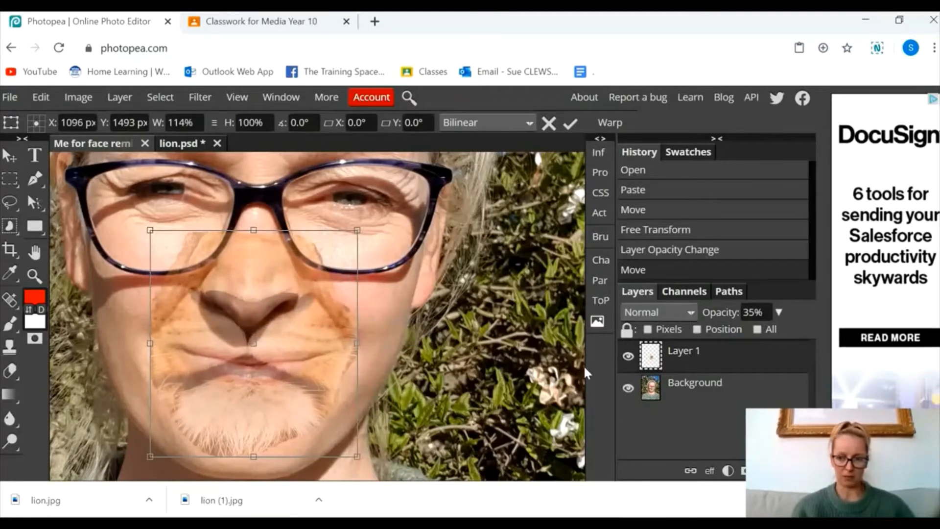
pyautogui.click(779, 312)
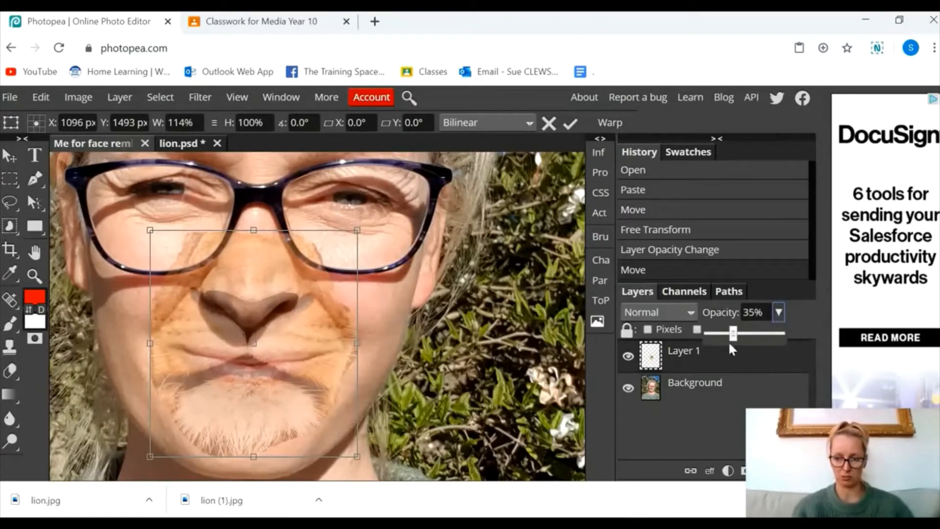
pyautogui.moveTo(732, 332); pyautogui.dragTo(803, 343)
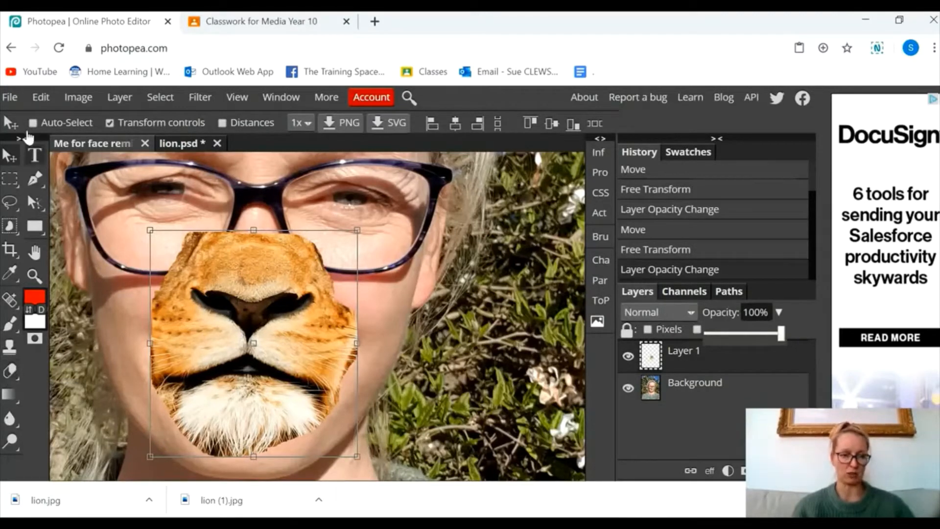
# Step: Set the Eraser to 15 px with 100% hardness and erase a short stroke along the muzzle's upper edge
pyautogui.click(11, 372)
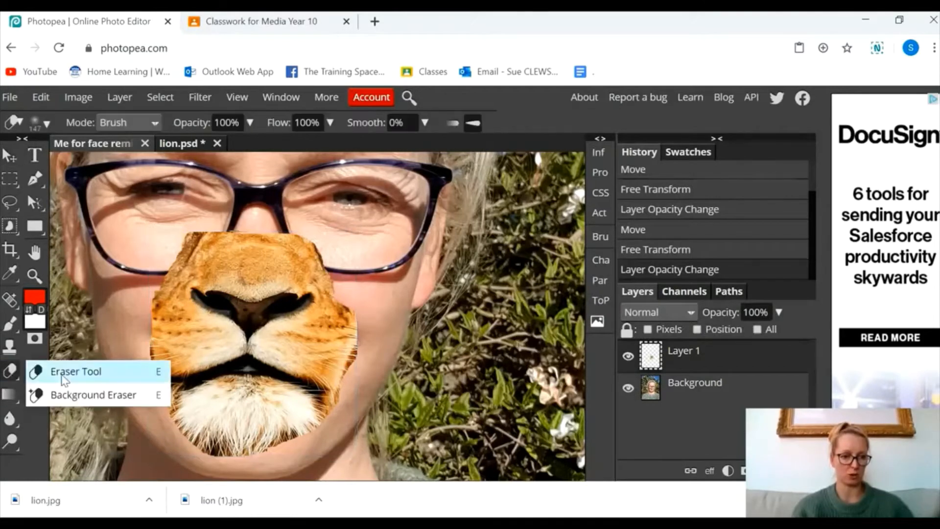
pyautogui.click(80, 372)
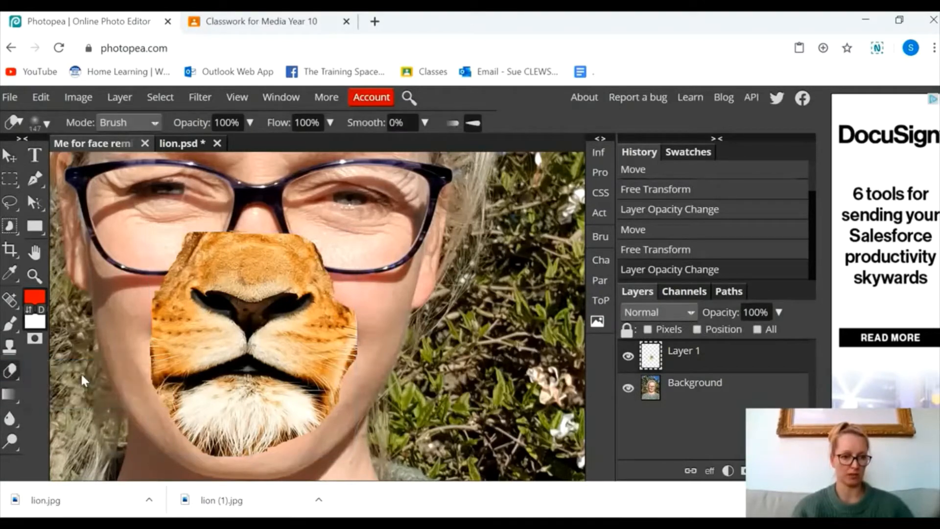
pyautogui.click(46, 124)
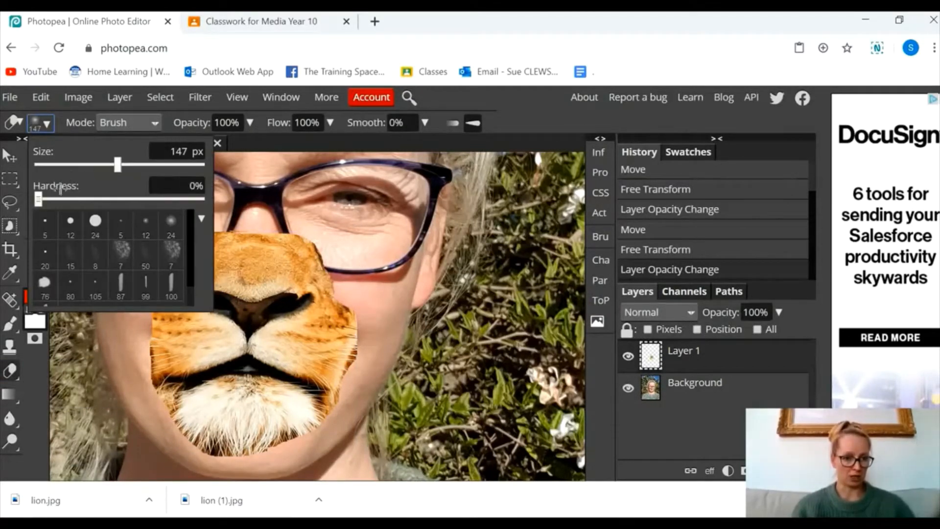
pyautogui.moveTo(38, 198); pyautogui.dragTo(206, 202)
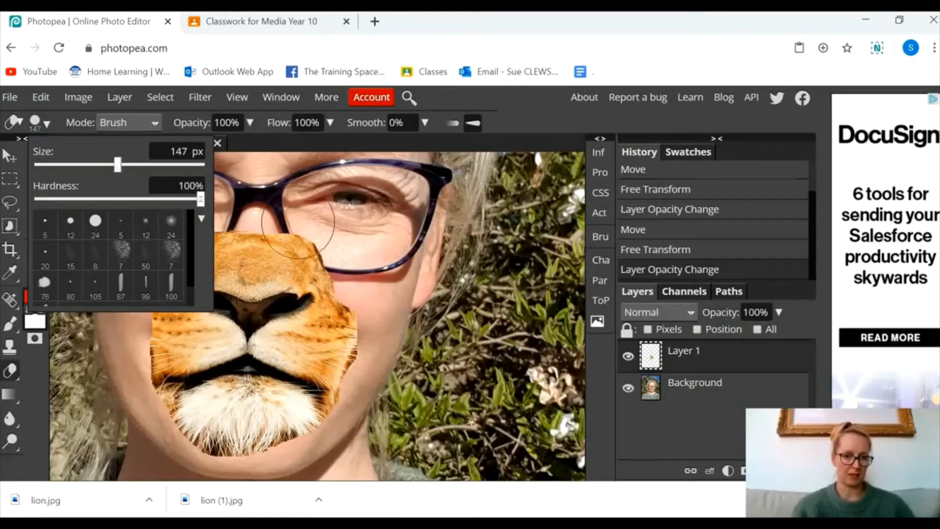
pyautogui.moveTo(116, 165); pyautogui.dragTo(67, 165)
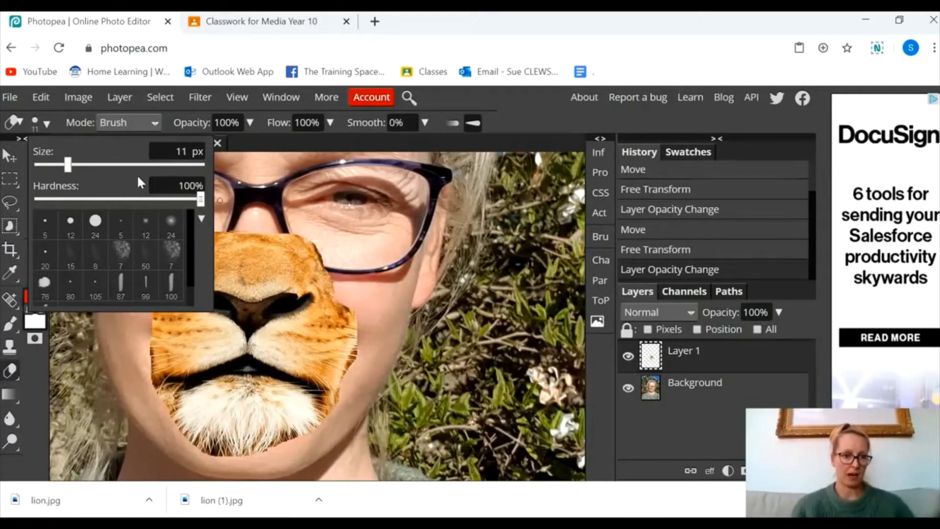
pyautogui.moveTo(68, 164); pyautogui.dragTo(72, 164)
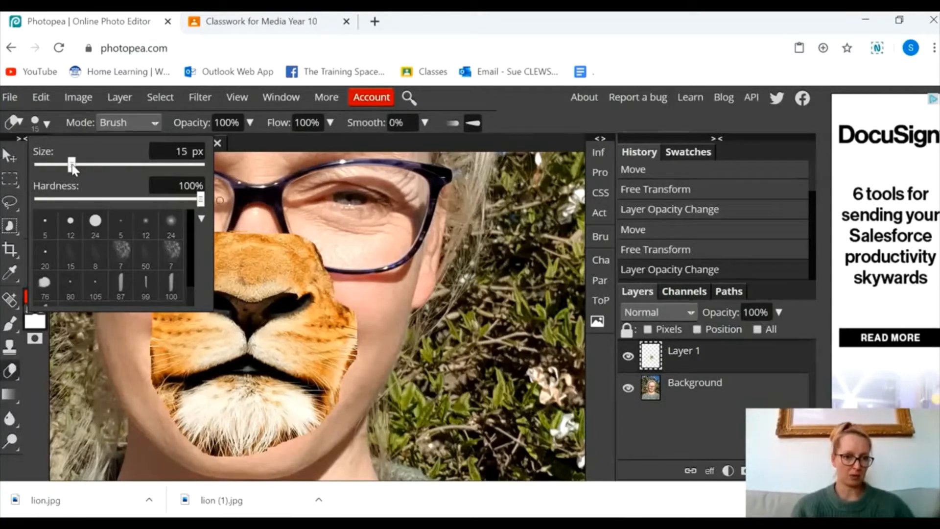
pyautogui.click(299, 234)
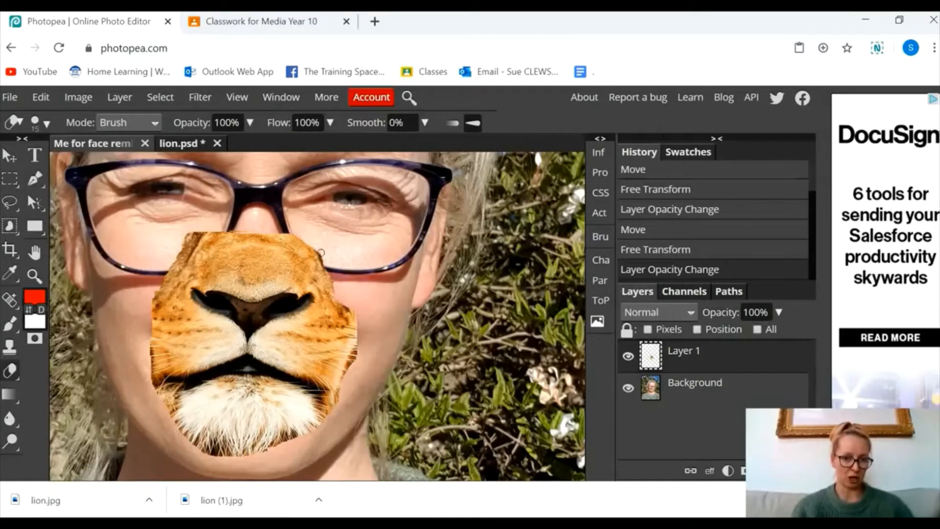
pyautogui.moveTo(336, 266); pyautogui.dragTo(318, 250)
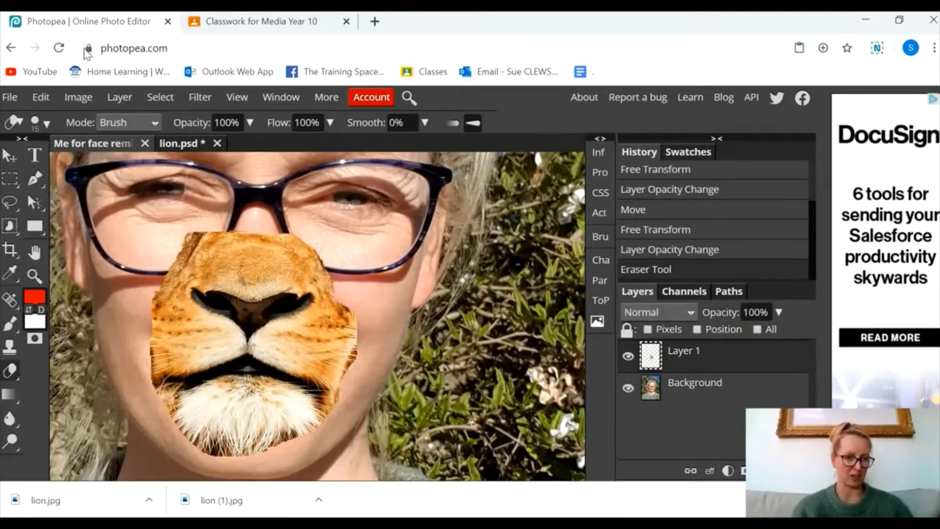
# Step: Set the Eraser to 151 px with 2% hardness and soften the muzzle's upper corner and cheek on the image's right side
pyautogui.click(47, 123)
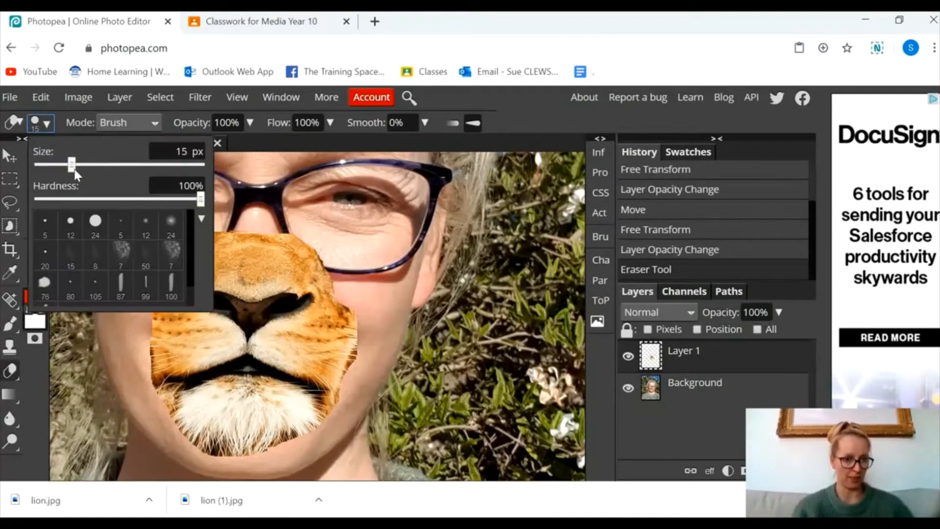
pyautogui.moveTo(201, 199)
pyautogui.mouseDown()
pyautogui.moveTo(63, 198)
pyautogui.moveTo(41, 208)
pyautogui.mouseUp()
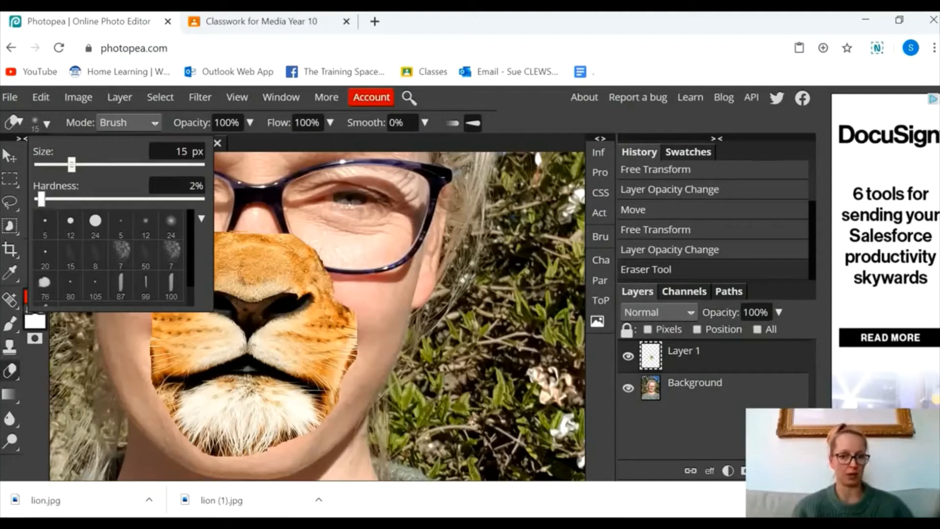
pyautogui.moveTo(76, 167); pyautogui.dragTo(119, 171)
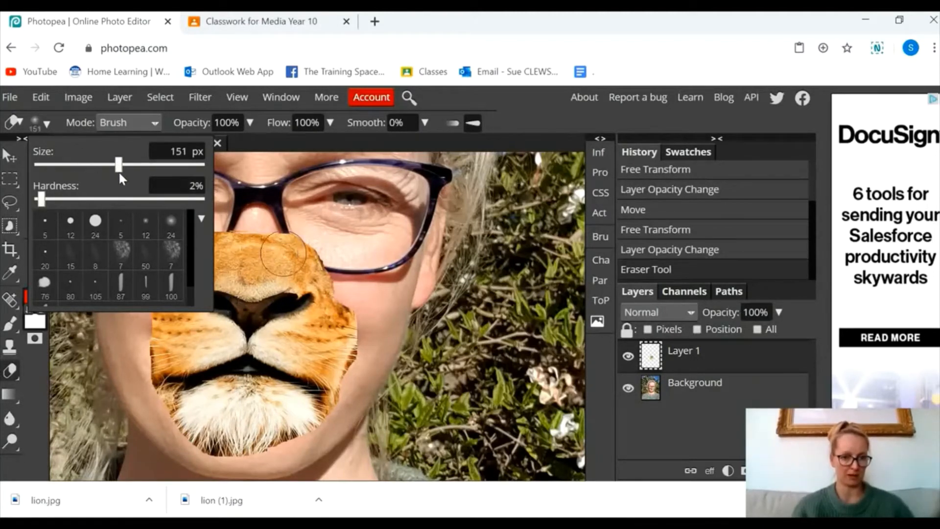
pyautogui.moveTo(336, 237); pyautogui.dragTo(320, 233)
pyautogui.moveTo(338, 251)
pyautogui.mouseDown()
pyautogui.moveTo(374, 295)
pyautogui.moveTo(371, 307)
pyautogui.moveTo(359, 289)
pyautogui.moveTo(368, 313)
pyautogui.mouseUp()
pyautogui.click(371, 307)
pyautogui.click(370, 308)
pyautogui.click(359, 300)
pyautogui.click(366, 322)
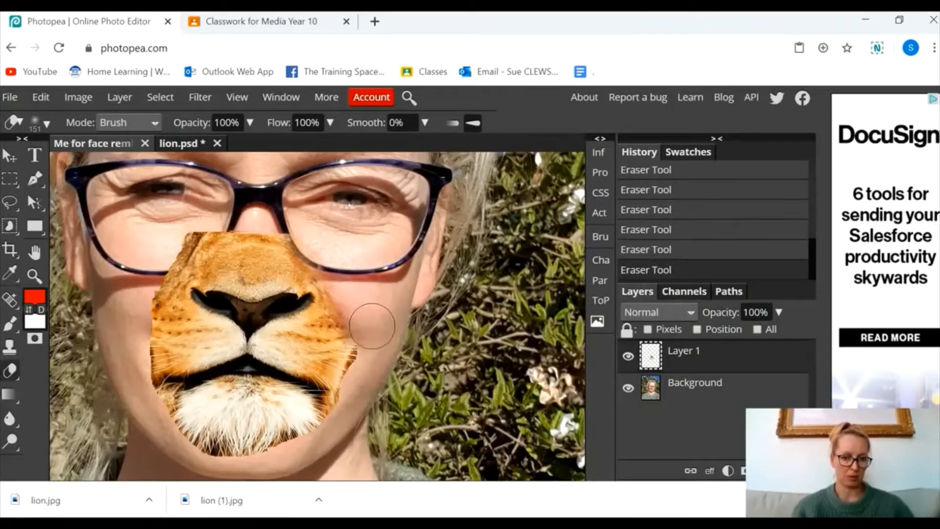
# Step: Continue softening the muzzle's edge down the right cheek, around the chin and opposite cheek, and across the nose bridge
pyautogui.click(364, 345)
pyautogui.click(363, 357)
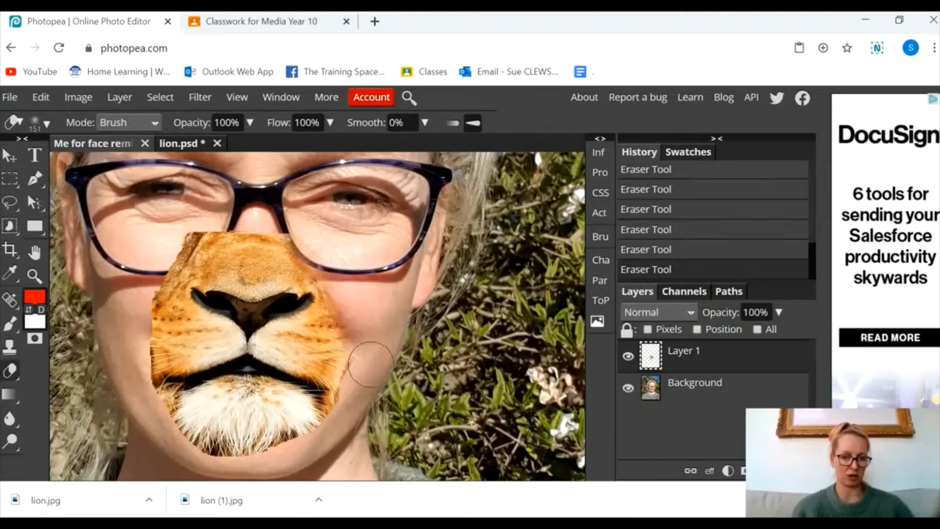
pyautogui.click(365, 361)
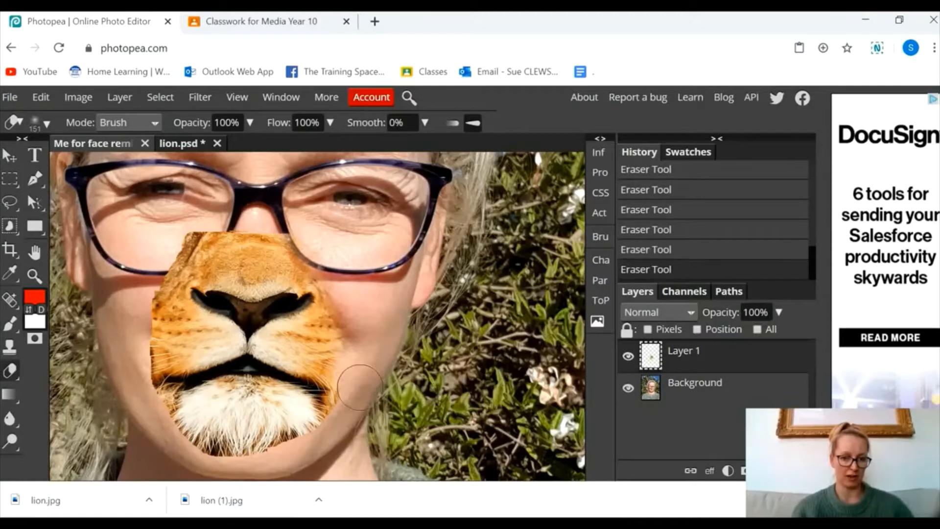
pyautogui.click(353, 406)
pyautogui.click(346, 415)
pyautogui.moveTo(325, 446)
pyautogui.mouseDown()
pyautogui.moveTo(285, 469)
pyautogui.moveTo(218, 476)
pyautogui.moveTo(173, 448)
pyautogui.moveTo(144, 408)
pyautogui.moveTo(132, 342)
pyautogui.moveTo(162, 249)
pyautogui.moveTo(174, 233)
pyautogui.moveTo(202, 230)
pyautogui.moveTo(200, 243)
pyautogui.moveTo(223, 222)
pyautogui.moveTo(288, 214)
pyautogui.moveTo(316, 221)
pyautogui.moveTo(297, 234)
pyautogui.moveTo(330, 252)
pyautogui.moveTo(258, 238)
pyautogui.mouseUp()
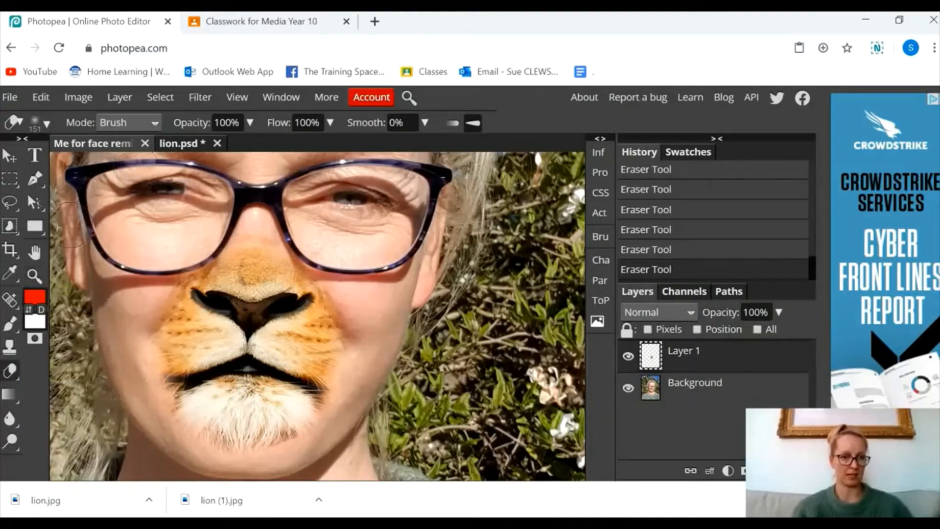
# Step: Examine how the softened muzzle blends into the face, both across the full portrait and close up
pyautogui.click(35, 276)
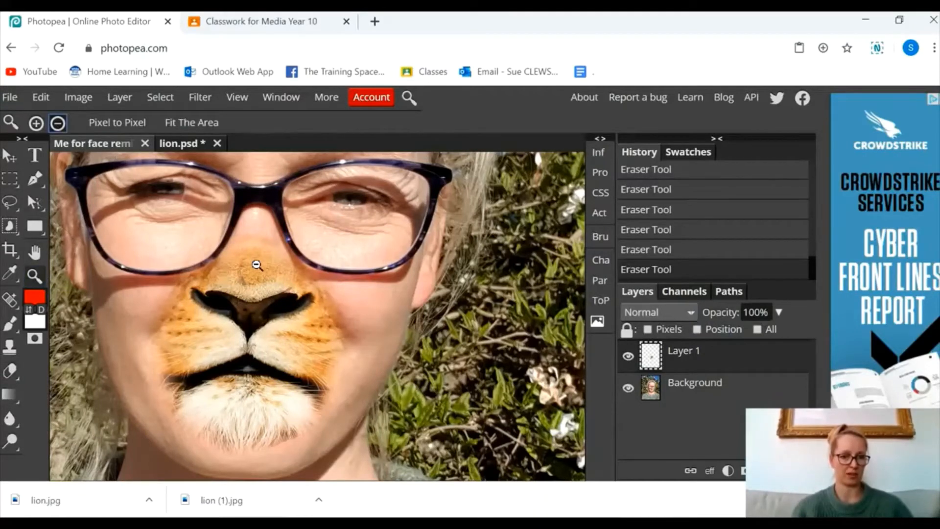
pyautogui.keyDown('alt'); pyautogui.click(252, 263); pyautogui.keyUp('alt')
pyautogui.keyDown('alt'); pyautogui.click(256, 264); pyautogui.keyUp('alt')
pyautogui.keyDown('alt'); pyautogui.click(256, 264); pyautogui.keyUp('alt')
pyautogui.keyDown('alt'); pyautogui.click(256, 265); pyautogui.keyUp('alt')
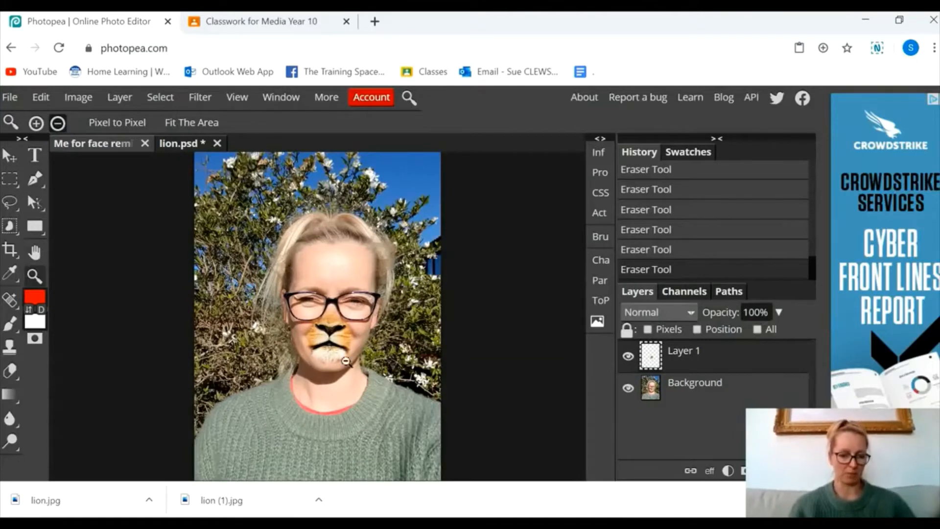
pyautogui.click(36, 123)
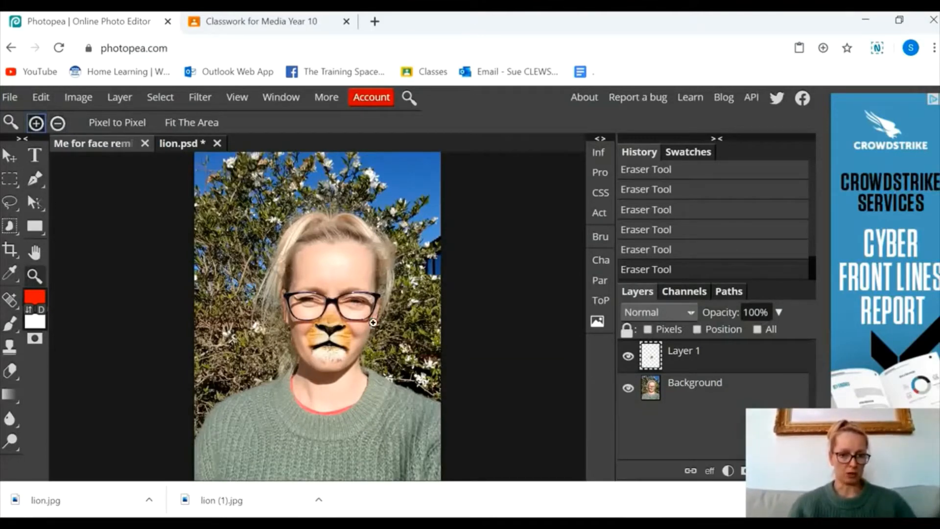
pyautogui.click(318, 335)
pyautogui.click(319, 335)
pyautogui.click(318, 336)
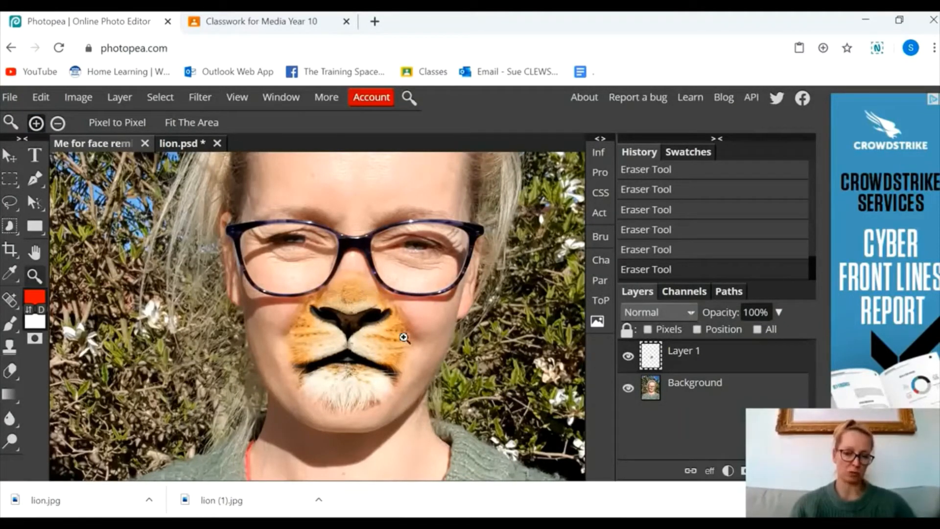
# Step: Start a Color Balance adjustment on Layer 1 with the Midtones range, keeping the face unobstructed
pyautogui.click(13, 165)
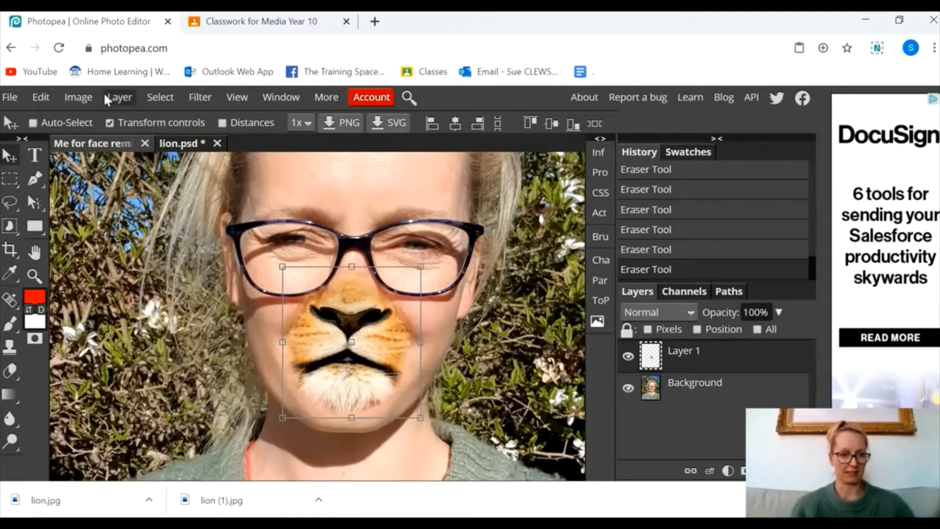
pyautogui.click(77, 97)
pyautogui.moveTo(83, 126)
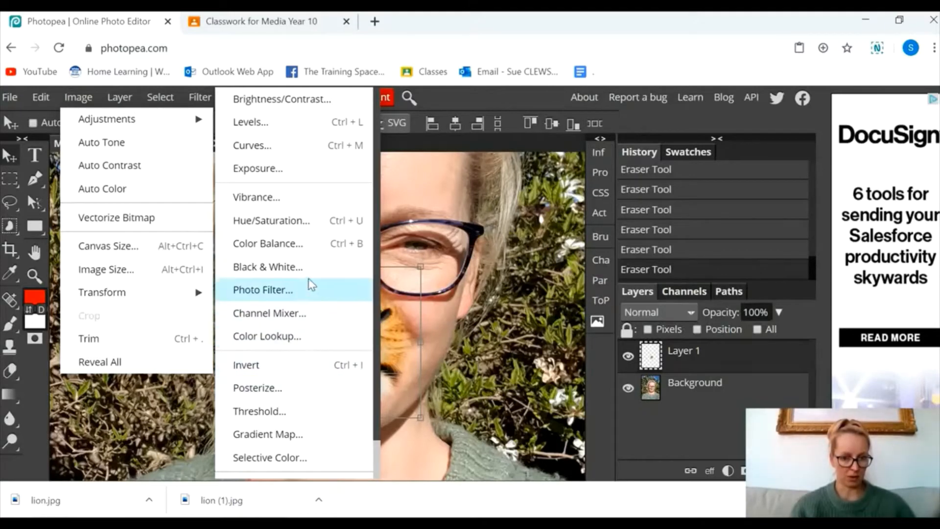
pyautogui.click(308, 250)
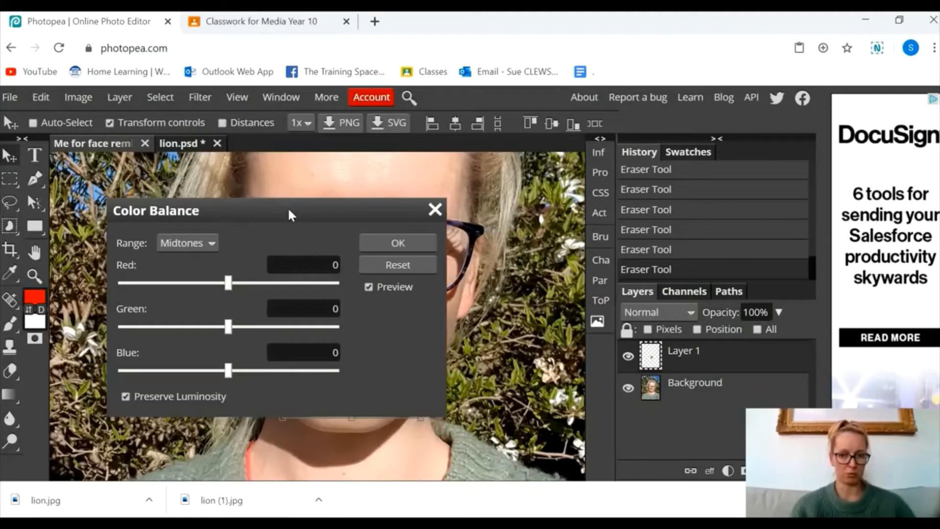
pyautogui.moveTo(290, 216); pyautogui.dragTo(694, 142)
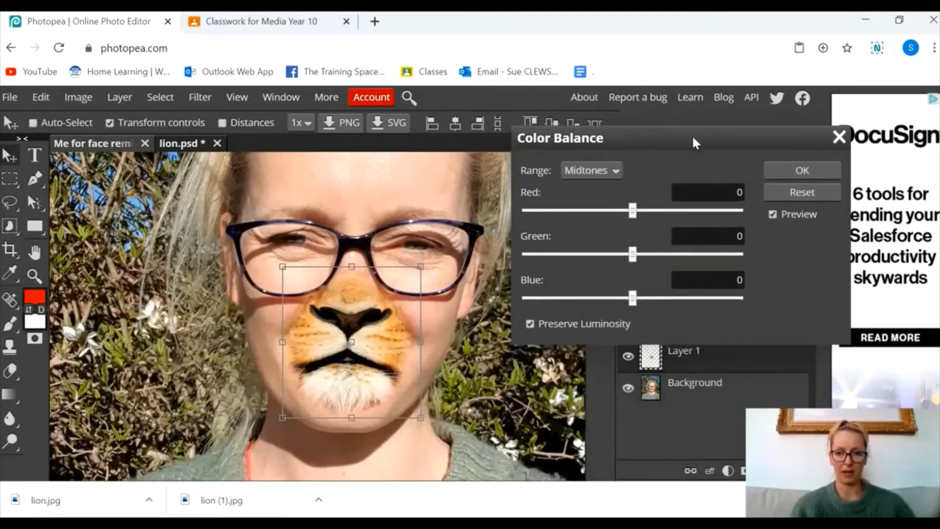
pyautogui.click(615, 172)
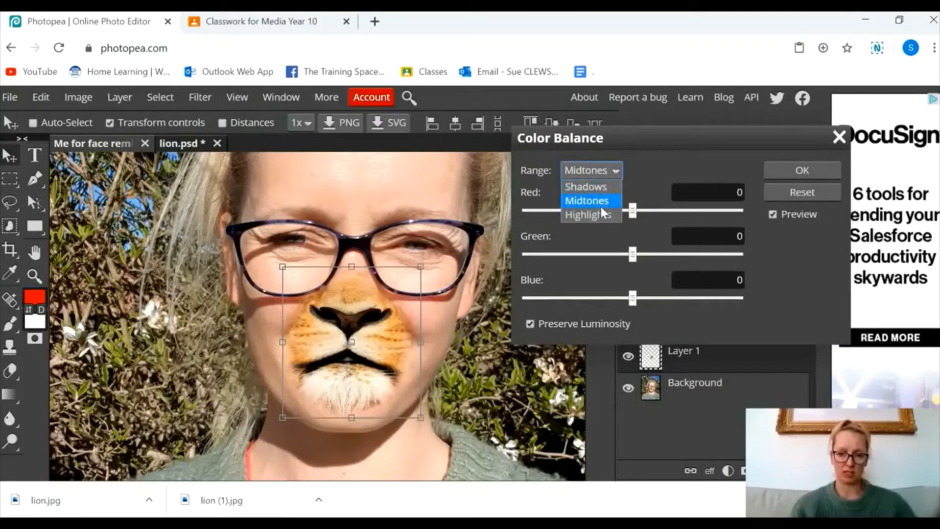
pyautogui.click(604, 206)
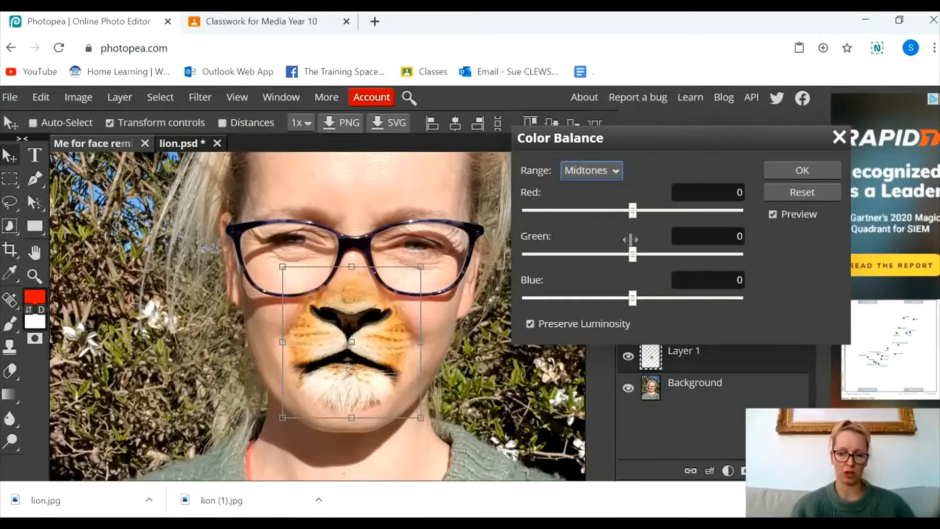
pyautogui.click(615, 171)
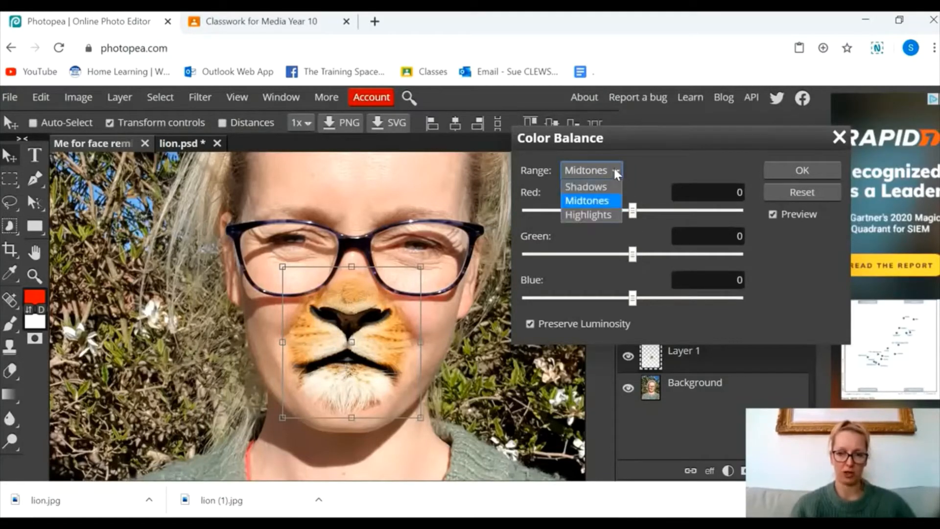
pyautogui.click(610, 199)
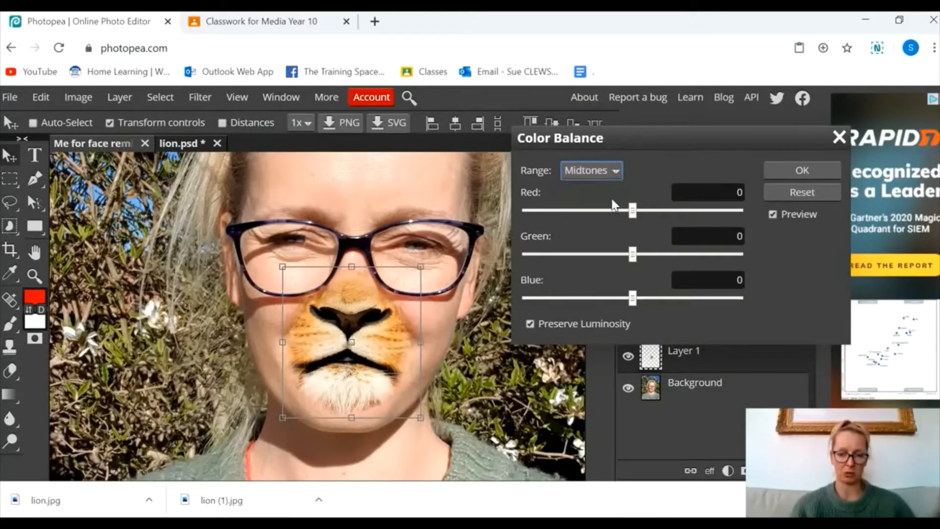
# Step: Try stronger and weaker red midtones on the muzzle, set Red to -21 and apply the Color Balance
pyautogui.click(635, 213)
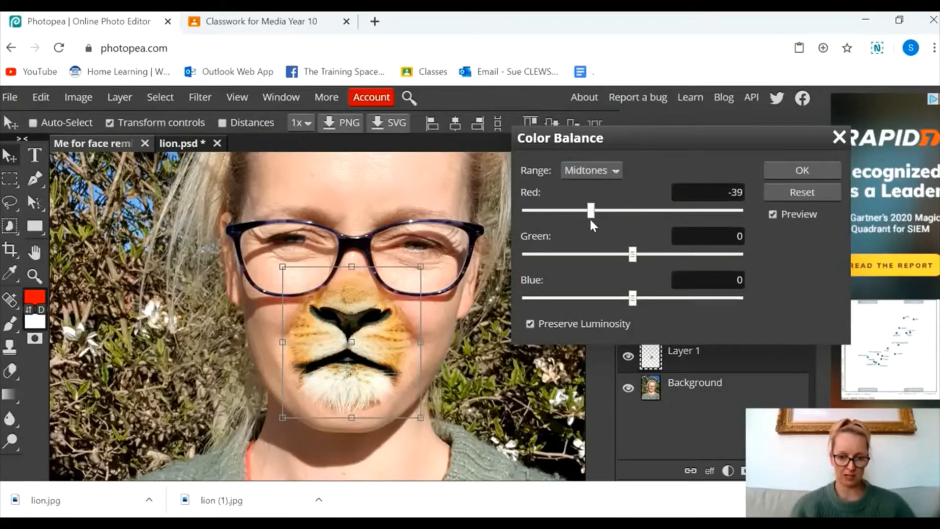
pyautogui.moveTo(649, 223); pyautogui.dragTo(470, 237)
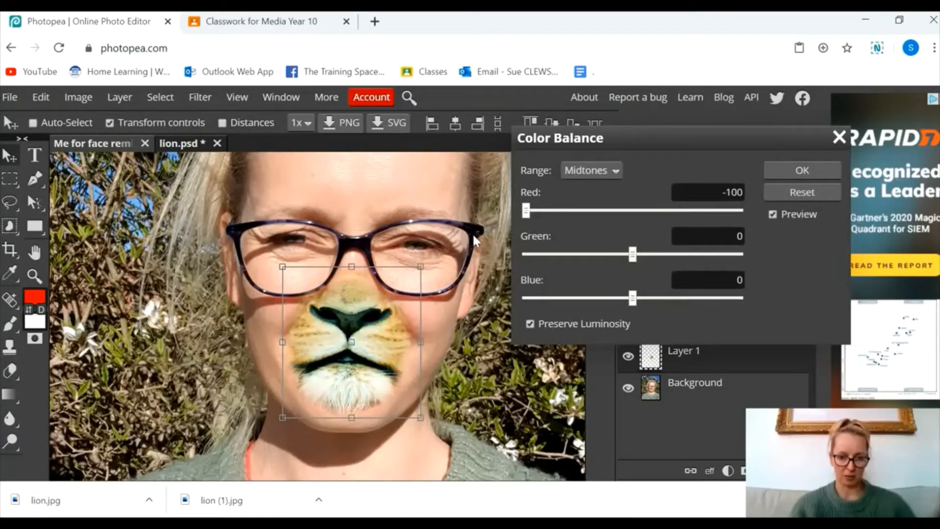
pyautogui.moveTo(526, 211); pyautogui.dragTo(646, 227)
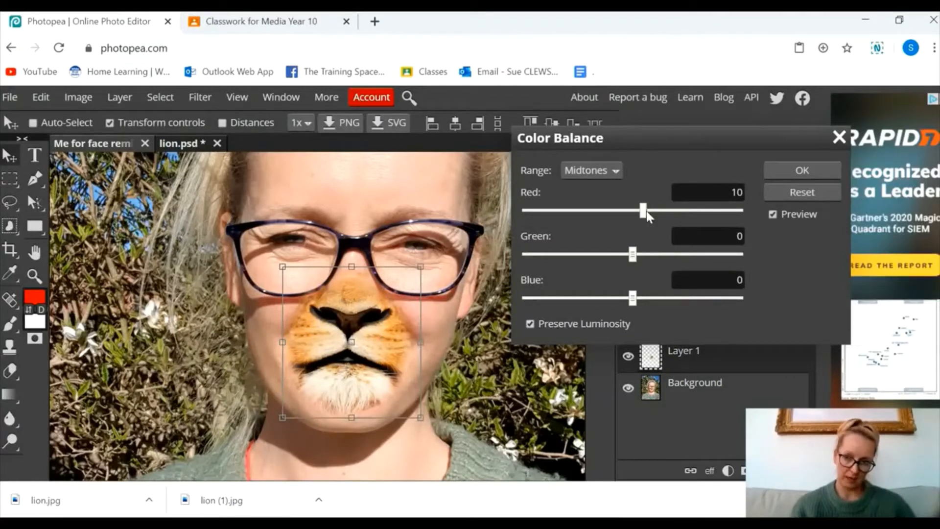
pyautogui.moveTo(644, 215); pyautogui.dragTo(506, 214)
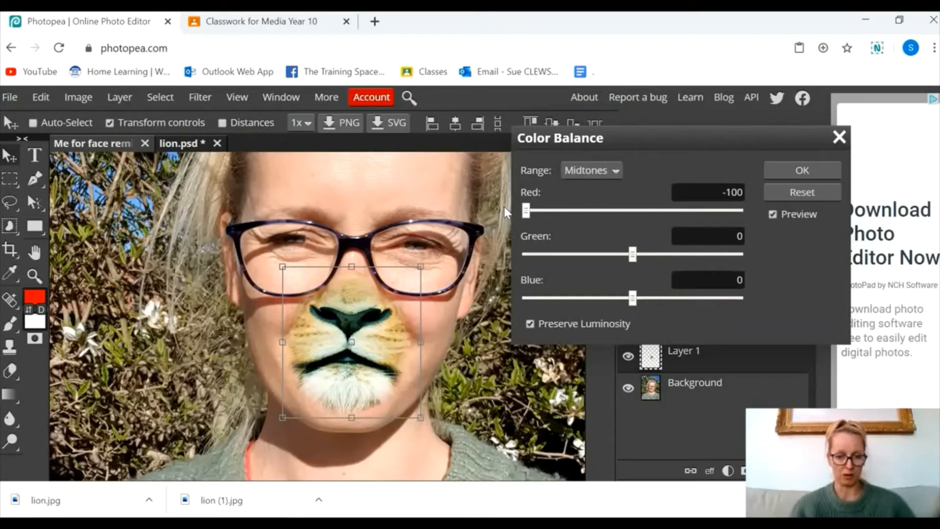
pyautogui.moveTo(537, 218); pyautogui.dragTo(611, 219)
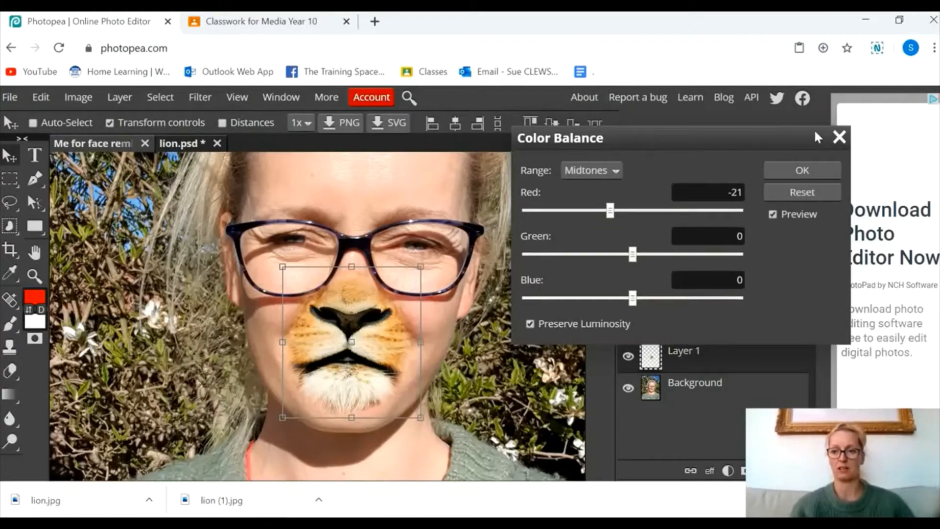
pyautogui.click(799, 170)
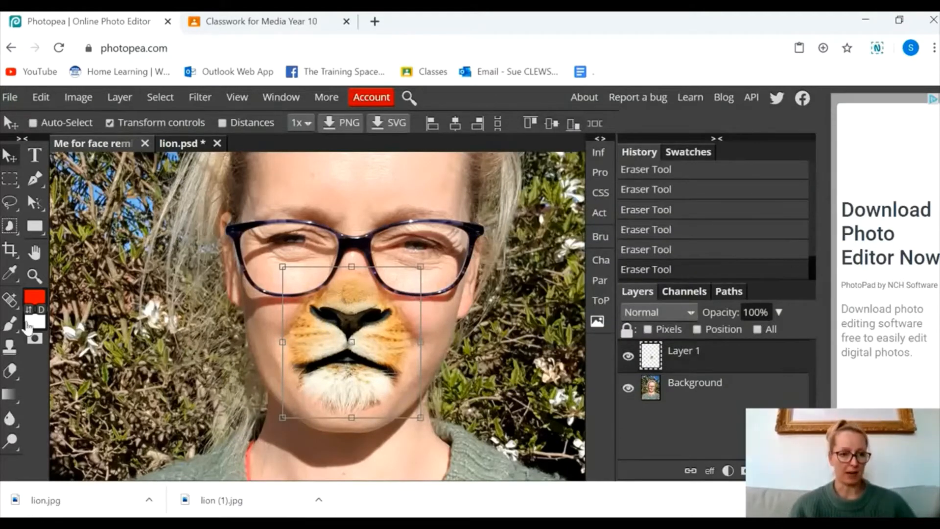
# Step: Check the colour-adjusted muzzle against the wider portrait
pyautogui.click(34, 275)
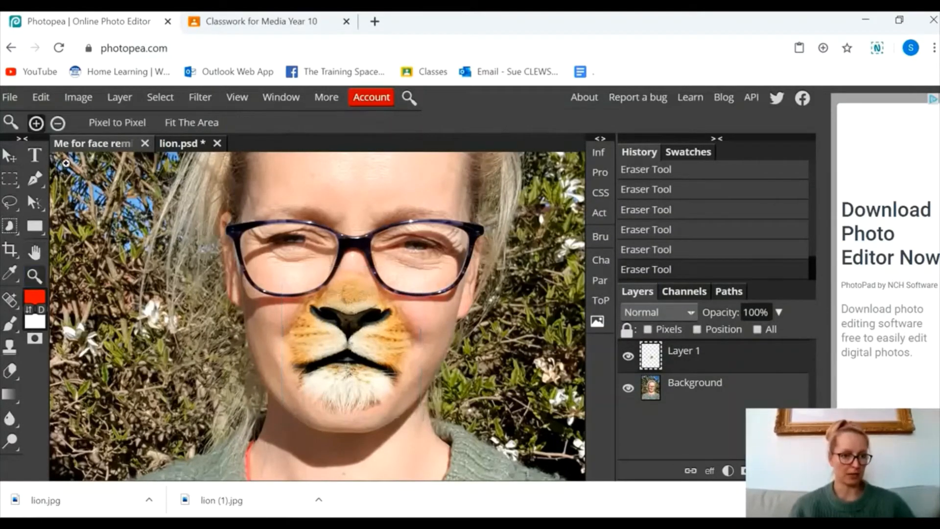
pyautogui.click(57, 122)
pyautogui.click(299, 236)
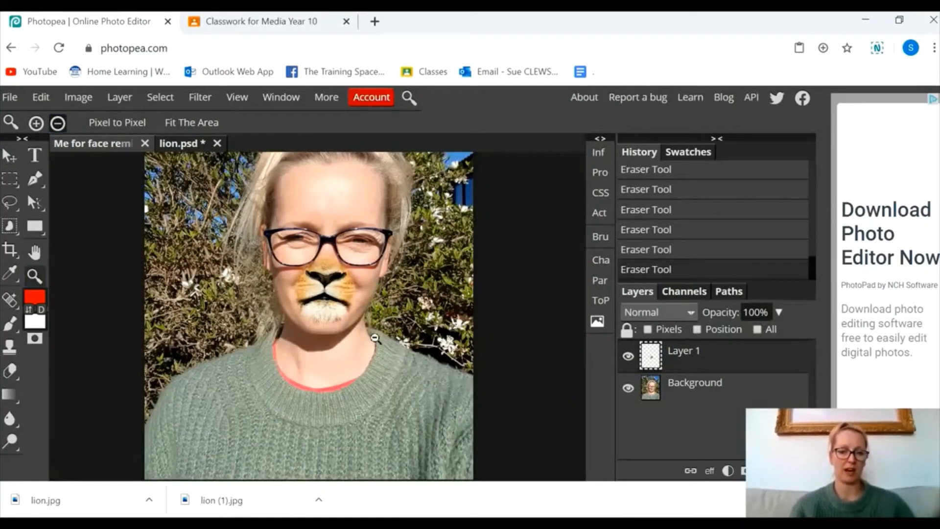
# Step: Bring the lion.psd image forward and ready the Lasso tool for selecting the lion's face
pyautogui.click(181, 143)
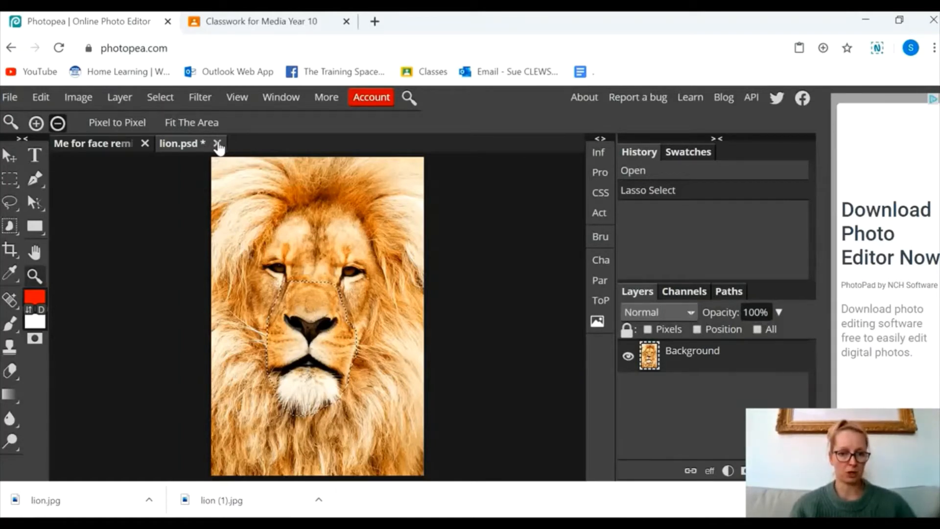
pyautogui.click(10, 201)
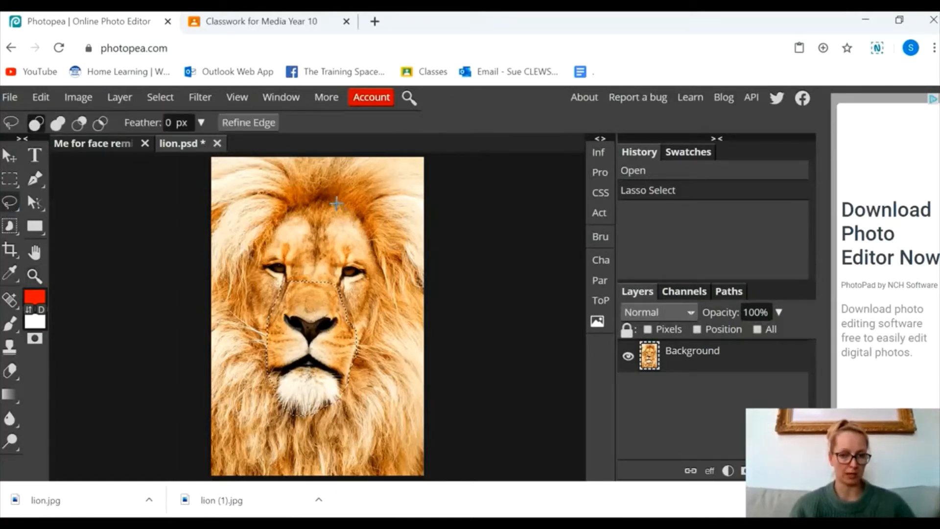
pyautogui.moveTo(327, 201); pyautogui.dragTo(284, 211)
pyautogui.moveTo(254, 254); pyautogui.dragTo(251, 263)
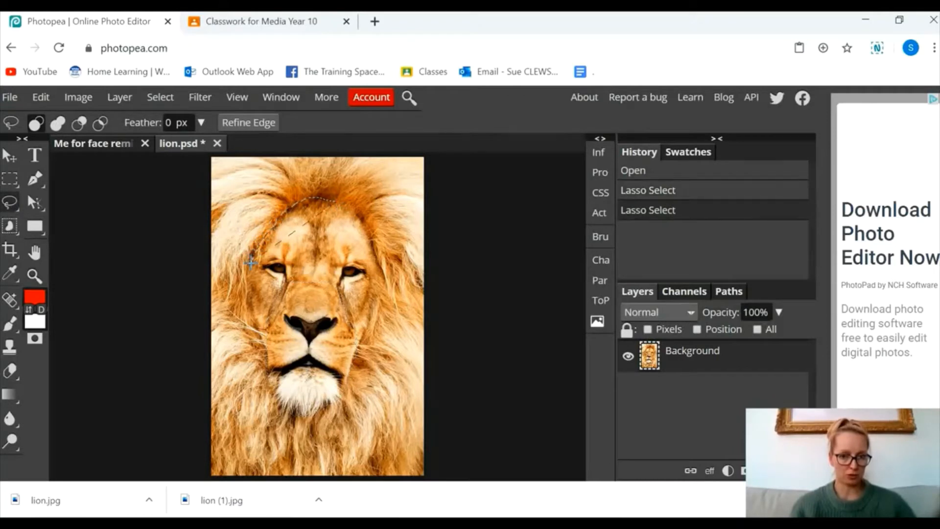
pyautogui.click(320, 197)
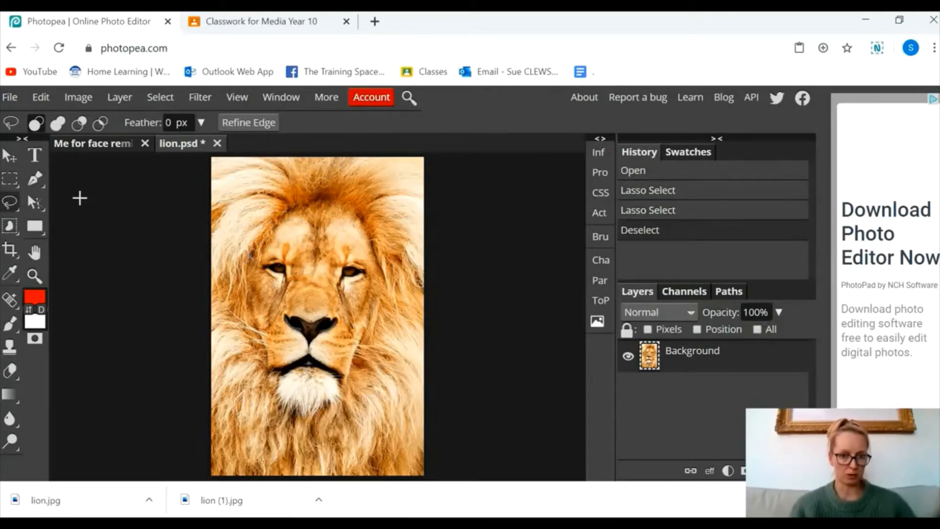
# Step: Outline the lion's whole face inside its mane, from forehead to chin, with the Lasso and delete it
pyautogui.click(11, 203)
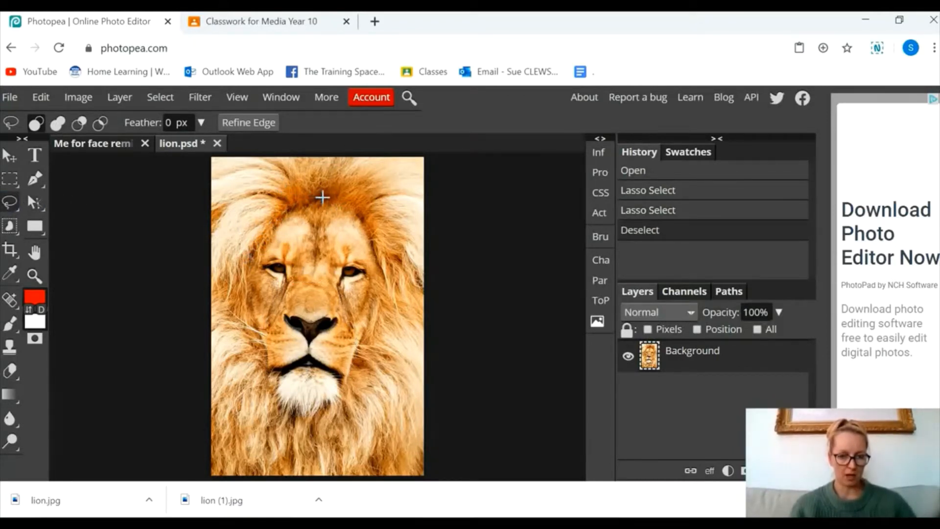
pyautogui.moveTo(321, 197)
pyautogui.mouseDown()
pyautogui.moveTo(294, 203)
pyautogui.moveTo(280, 228)
pyautogui.mouseUp()
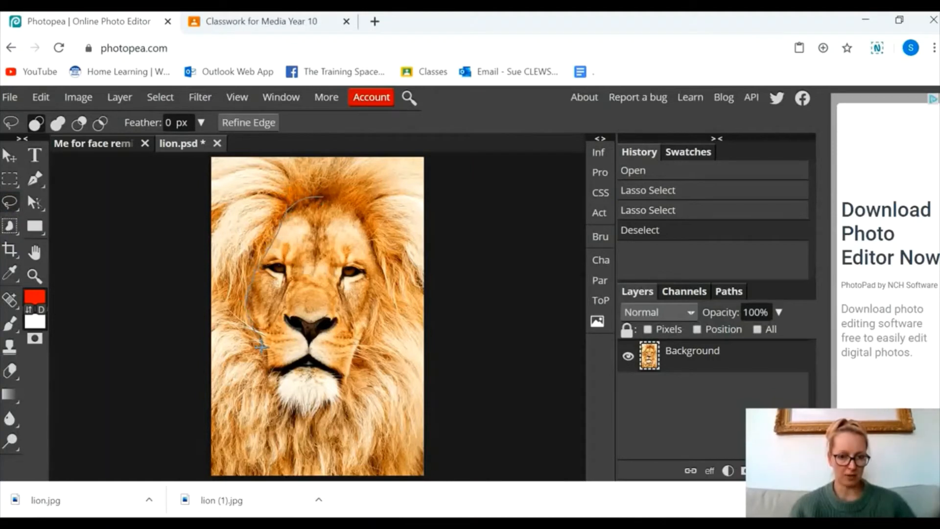
pyautogui.moveTo(326, 416); pyautogui.dragTo(355, 383)
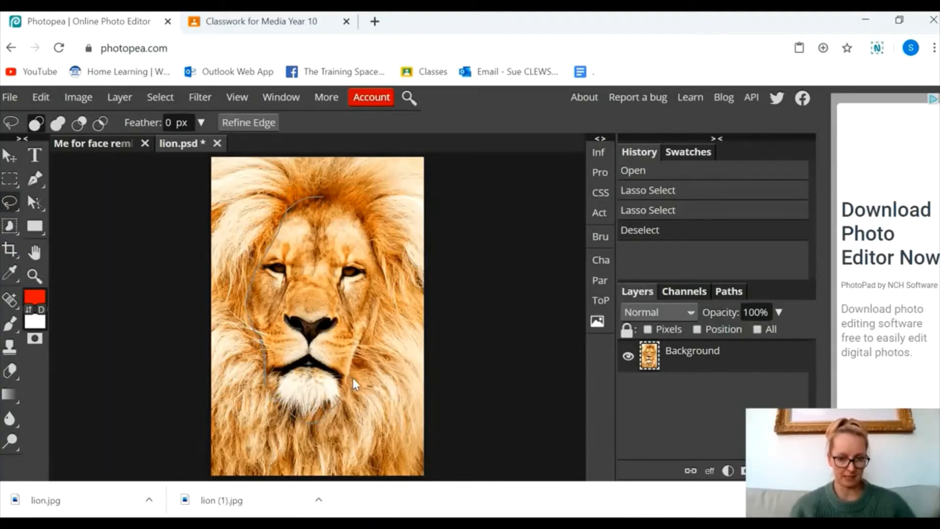
pyautogui.moveTo(385, 265); pyautogui.dragTo(363, 219)
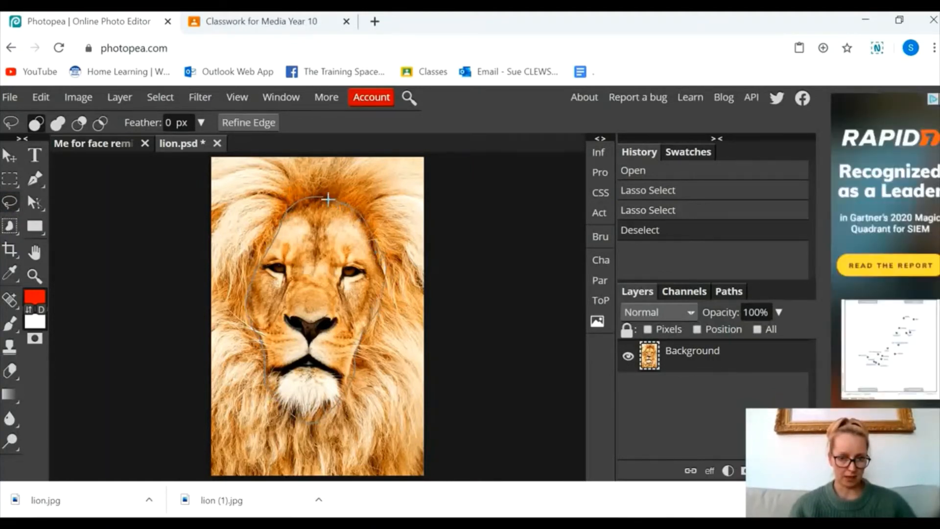
pyautogui.moveTo(307, 198); pyautogui.dragTo(306, 197)
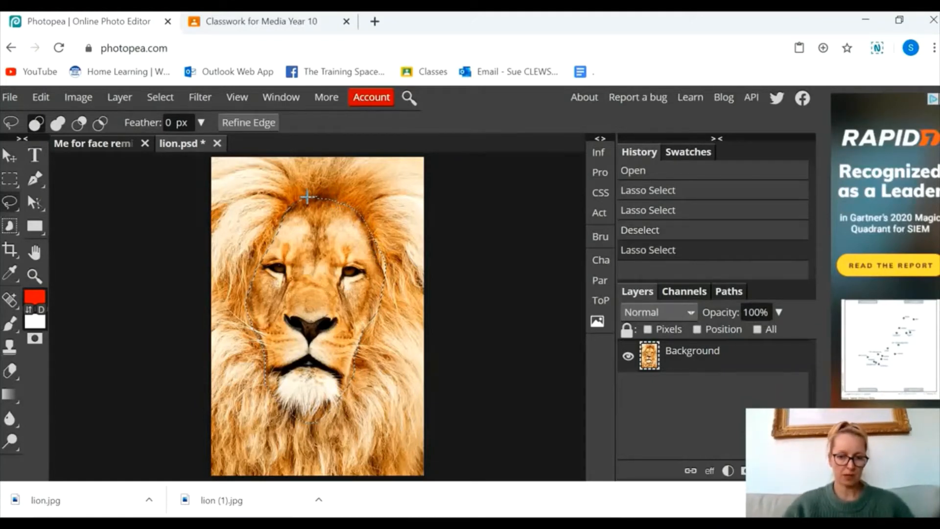
pyautogui.press('Delete')
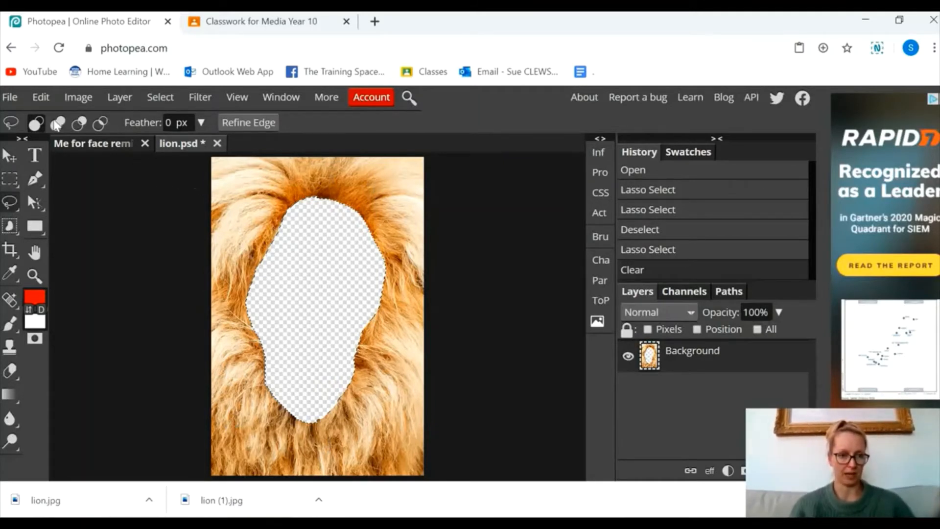
# Step: Save the cut-out mane as a PSD and show the downloaded lion.psd in its folder
pyautogui.click(13, 97)
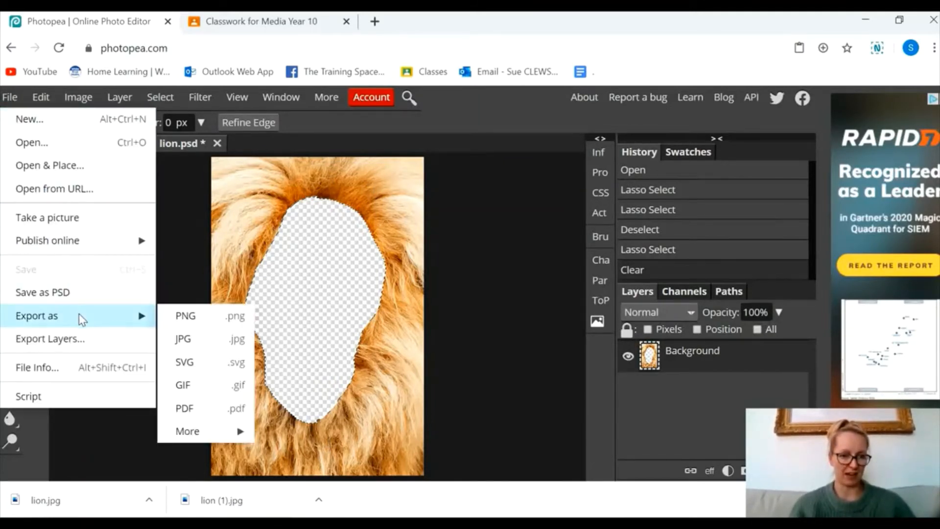
pyautogui.click(92, 296)
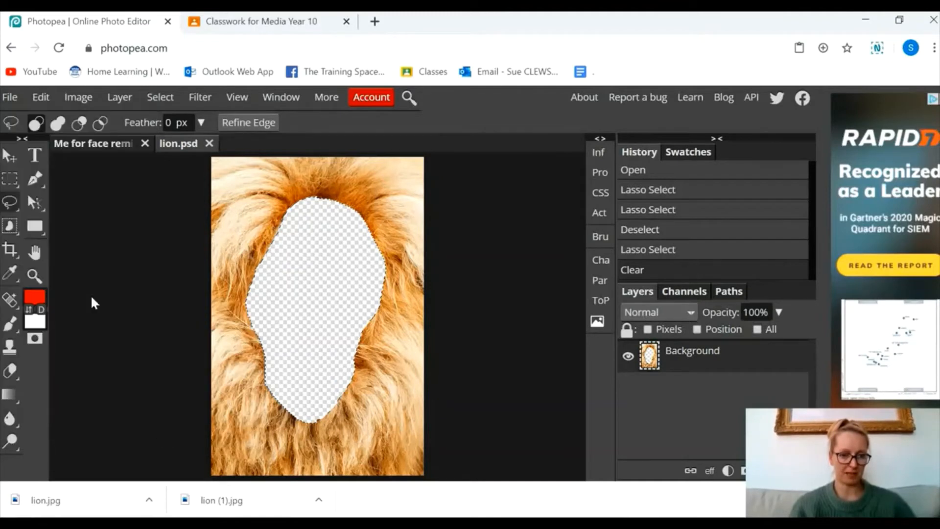
pyautogui.click(148, 500)
pyautogui.click(215, 449)
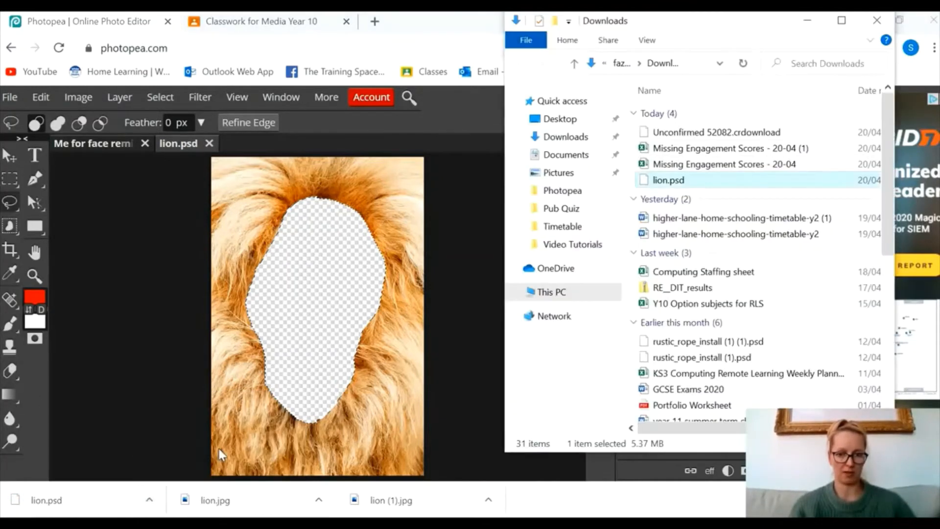
# Step: Rename the downloaded file as lions mane.psd and move it into the Photopea folder
pyautogui.rightClick(665, 182)
pyautogui.click(712, 395)
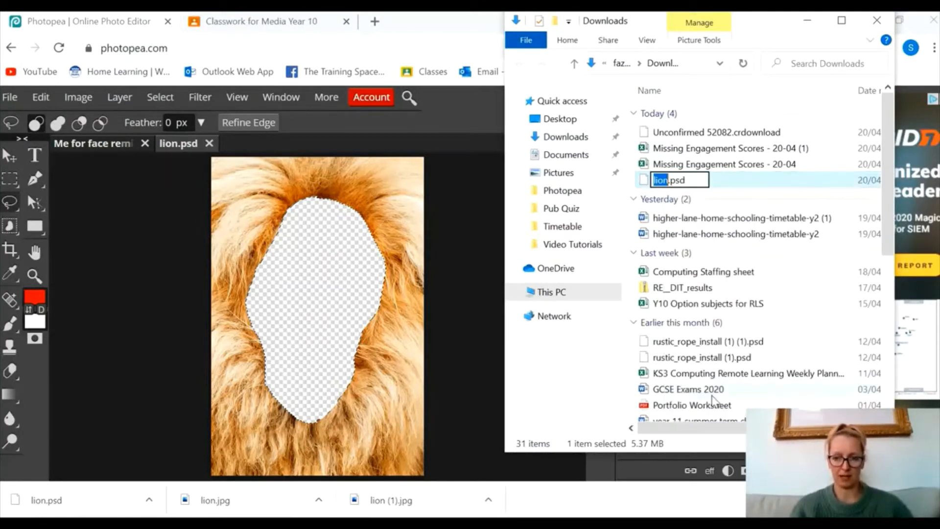
pyautogui.write('l')
pyautogui.write('mane')
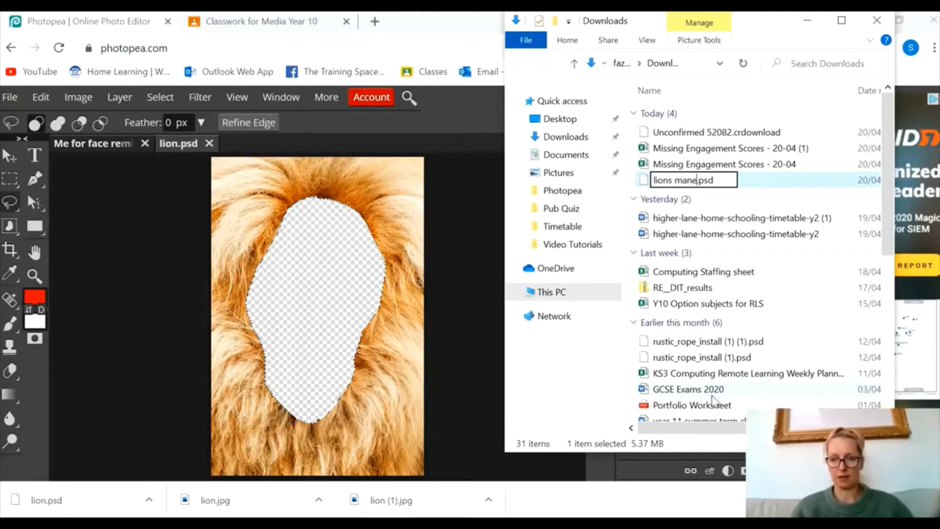
pyautogui.press('Return')
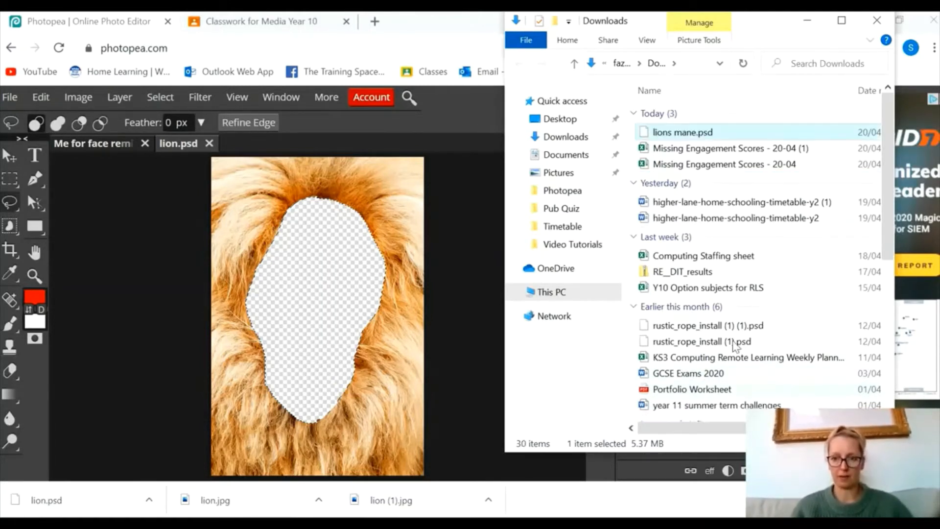
pyautogui.moveTo(688, 140); pyautogui.dragTo(559, 198)
pyautogui.click(455, 236)
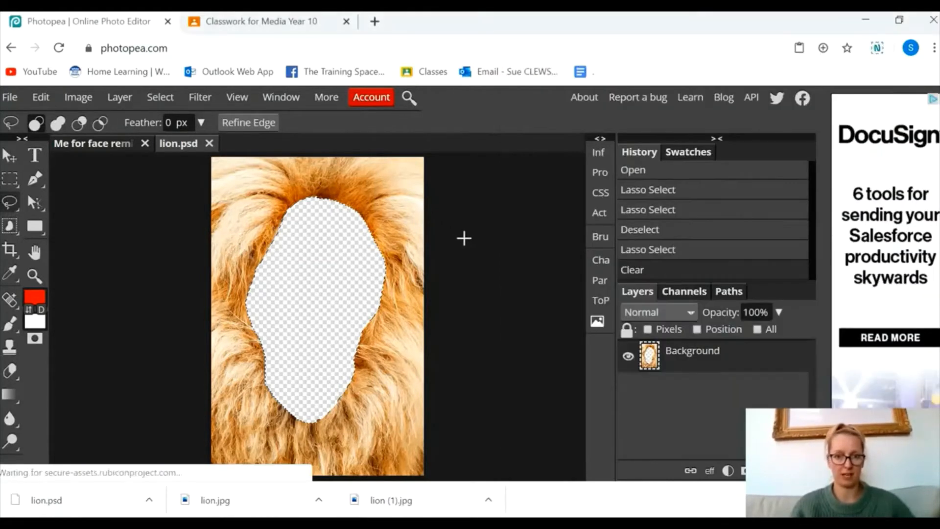
# Step: Return to the portrait document and select its Background layer with the Move tool active
pyautogui.click(80, 145)
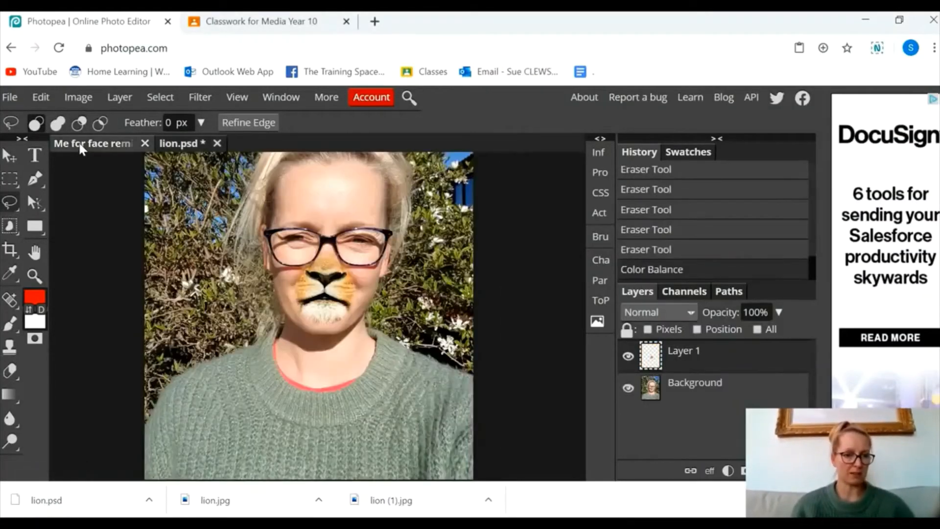
pyautogui.click(10, 157)
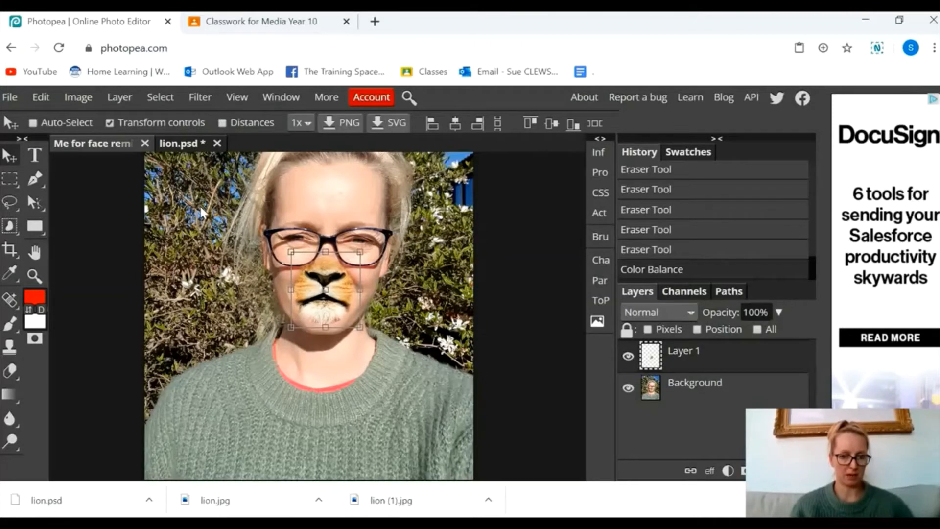
pyautogui.click(695, 389)
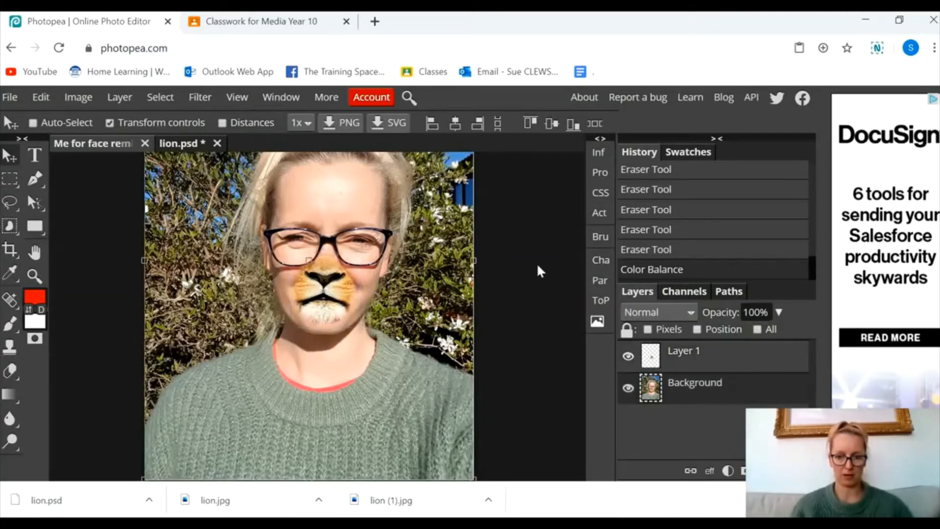
# Step: Place lions mane.psd from the Photopea folder into the portrait, directly above the Background layer
pyautogui.click(10, 97)
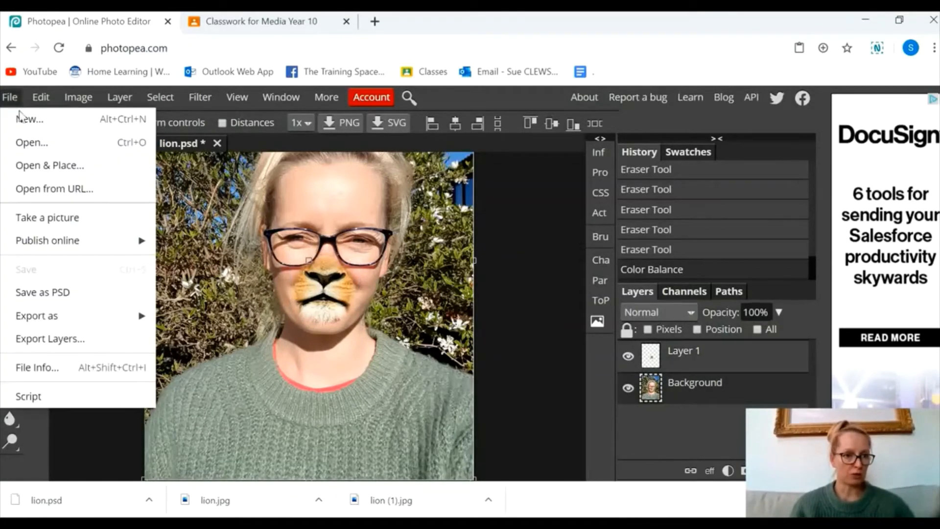
pyautogui.click(80, 166)
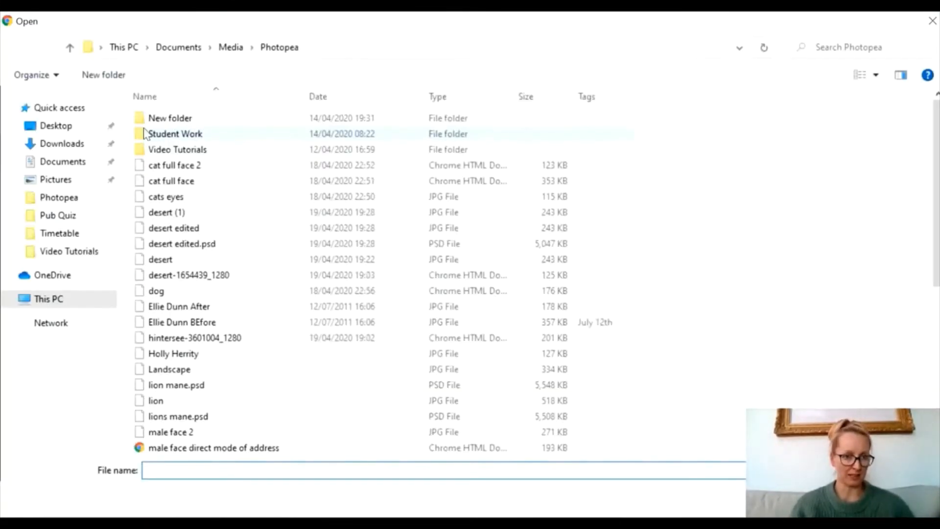
pyautogui.click(57, 199)
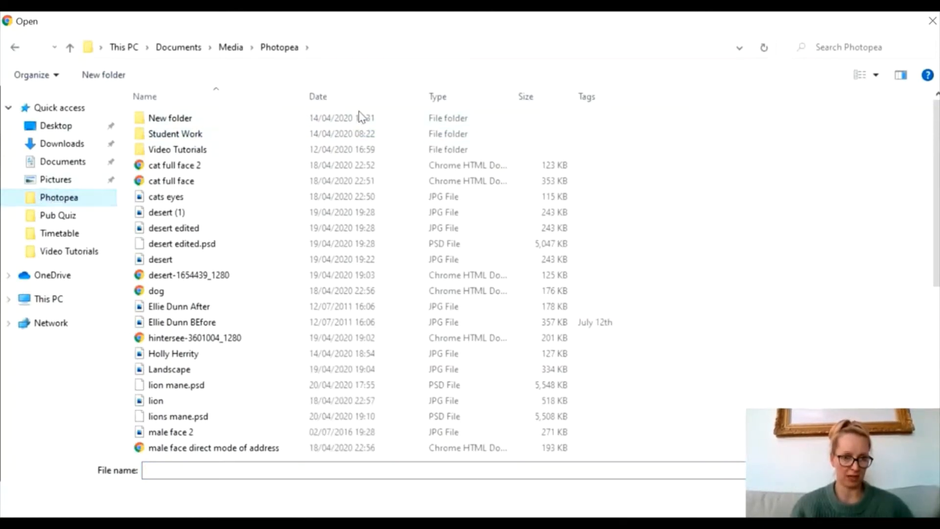
pyautogui.click(362, 95)
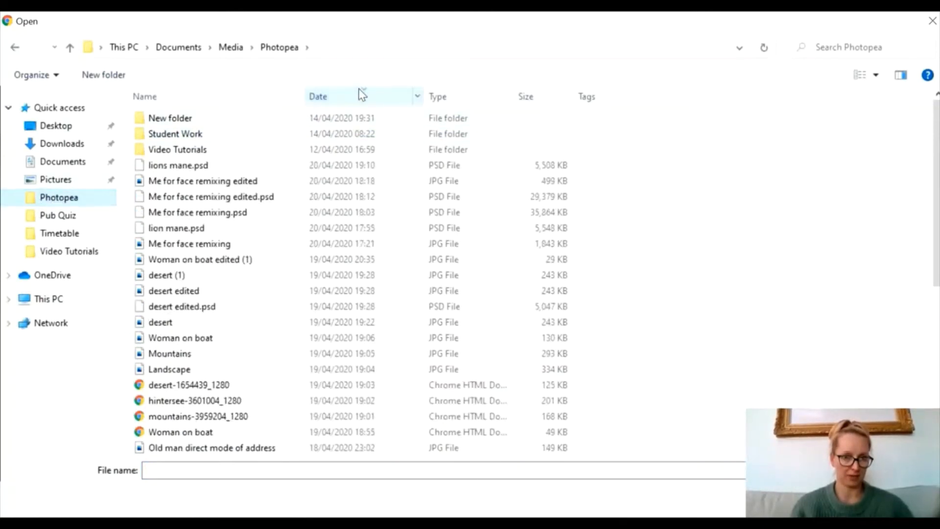
pyautogui.doubleClick(176, 165)
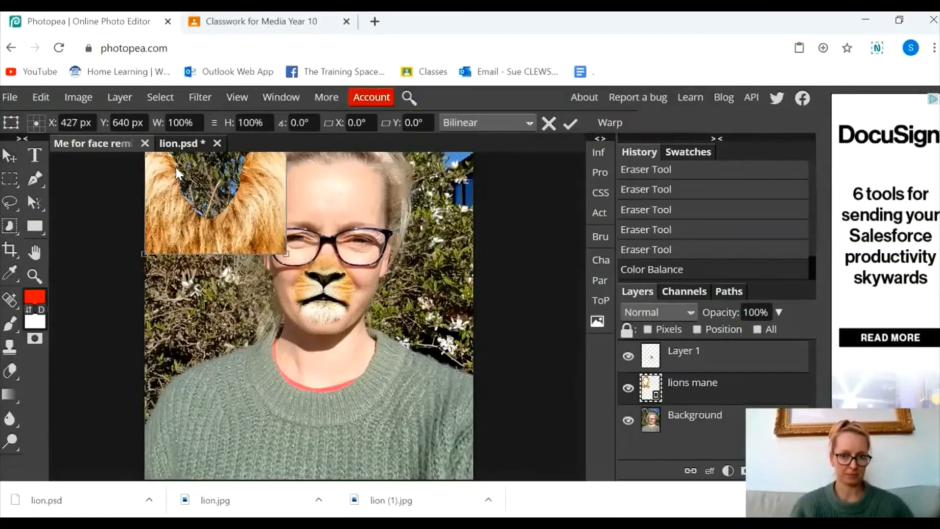
# Step: Try fitting the placed mane around the woman's face, scaling it to 141% width and 128% height
pyautogui.moveTo(266, 202); pyautogui.dragTo(338, 354)
pyautogui.moveTo(359, 400); pyautogui.dragTo(465, 476)
pyautogui.moveTo(420, 363); pyautogui.dragTo(419, 342)
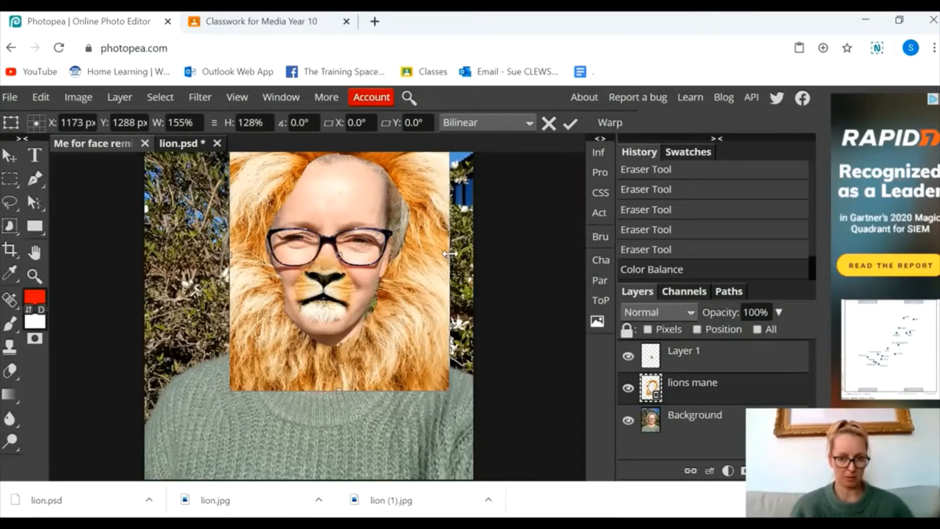
pyautogui.moveTo(445, 257); pyautogui.dragTo(428, 262)
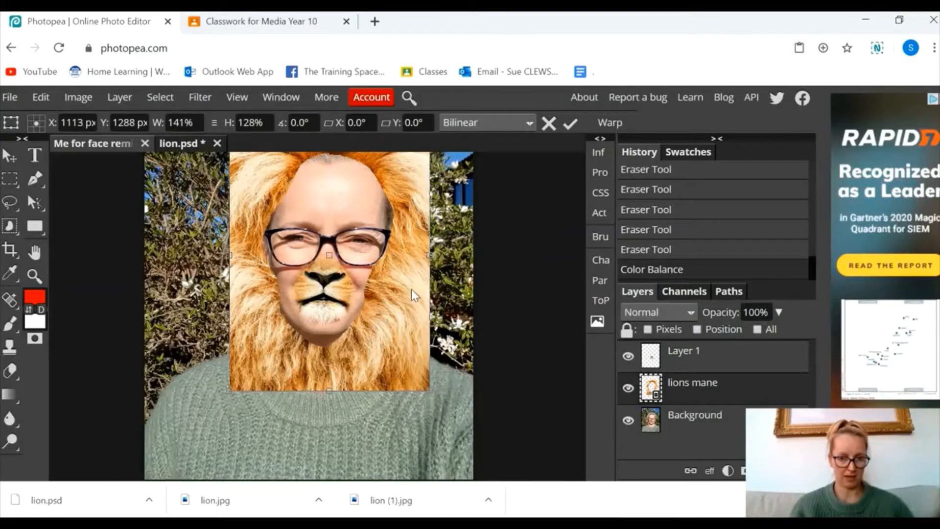
pyautogui.moveTo(410, 298)
pyautogui.mouseDown()
pyautogui.moveTo(418, 301)
pyautogui.moveTo(411, 295)
pyautogui.mouseUp()
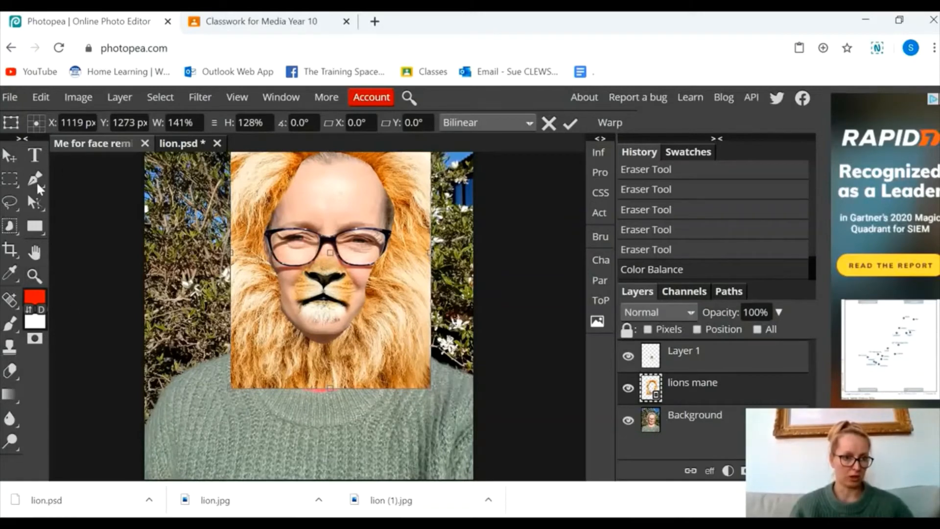
pyautogui.click(34, 252)
pyautogui.press('Return')
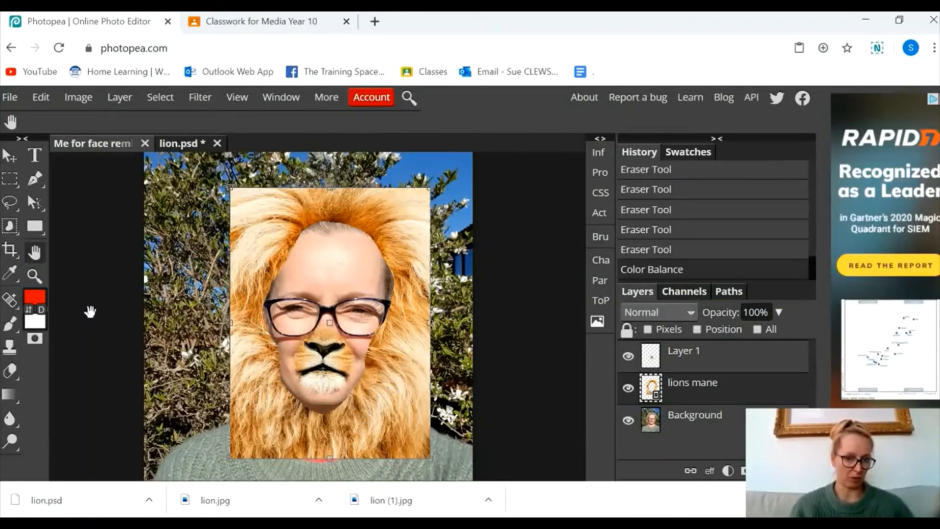
# Step: Try to reshape the side of the lion's mane with a Warp transform
pyautogui.click(7, 371)
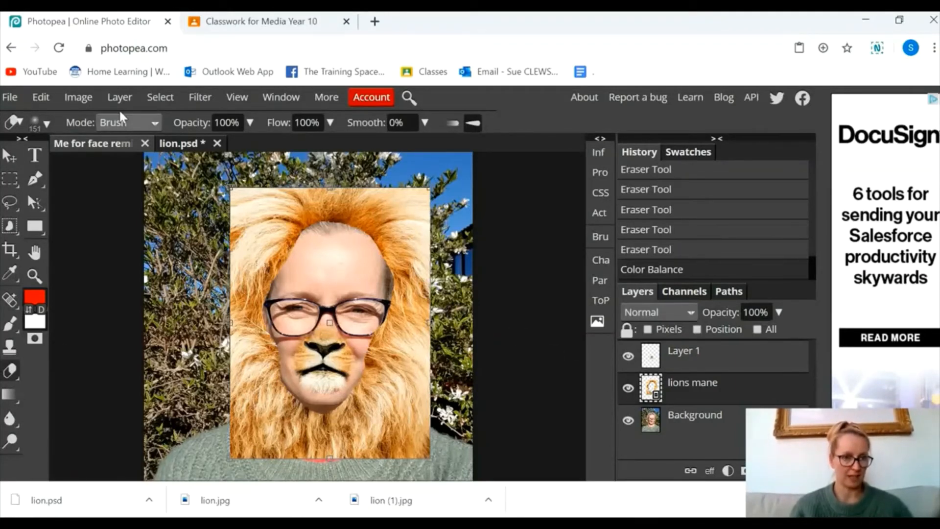
pyautogui.click(42, 98)
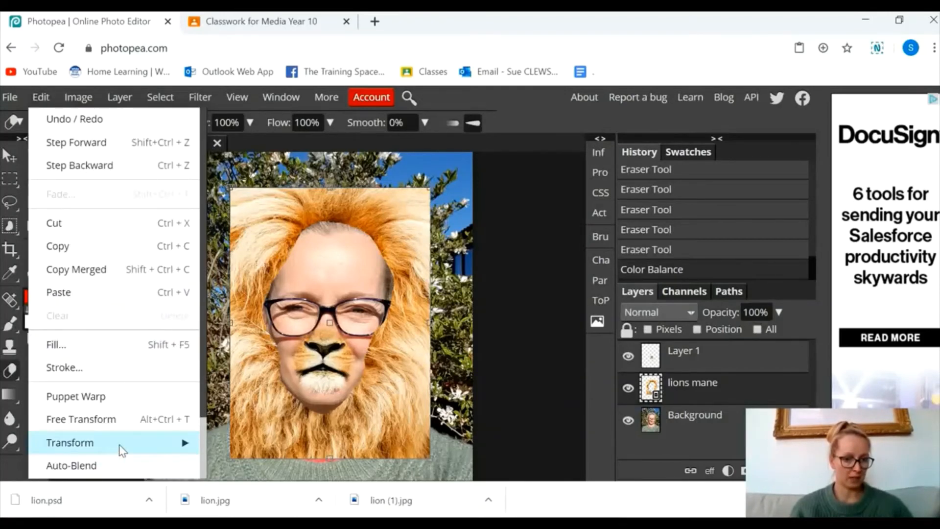
pyautogui.moveTo(119, 445)
pyautogui.click(251, 344)
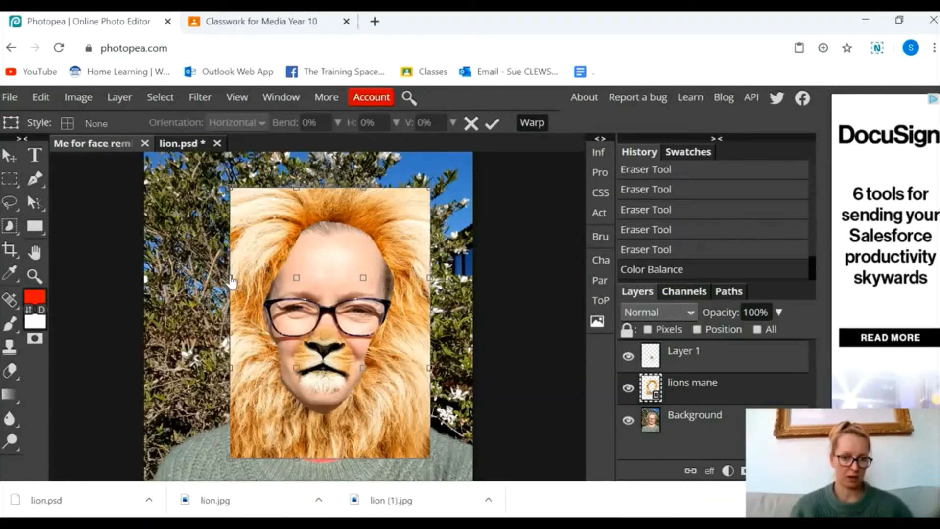
pyautogui.moveTo(232, 281); pyautogui.dragTo(245, 289)
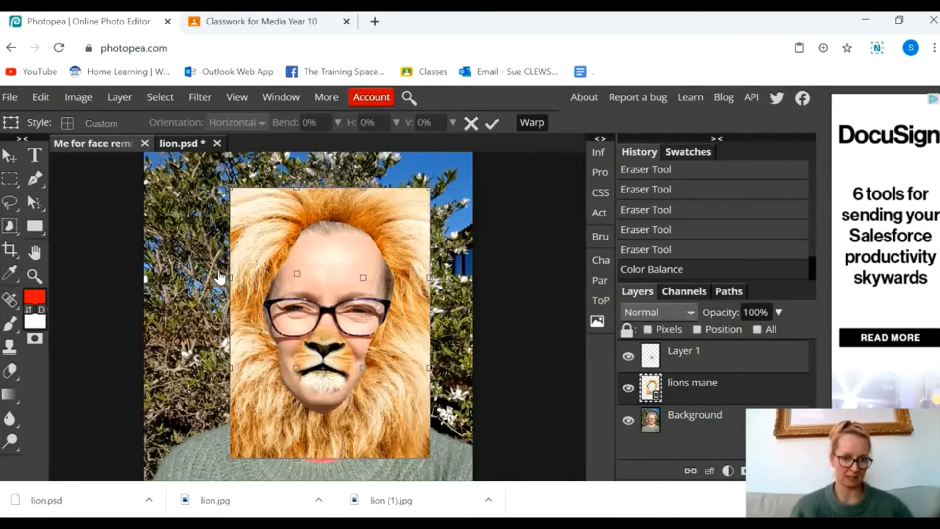
pyautogui.moveTo(229, 278); pyautogui.dragTo(280, 293)
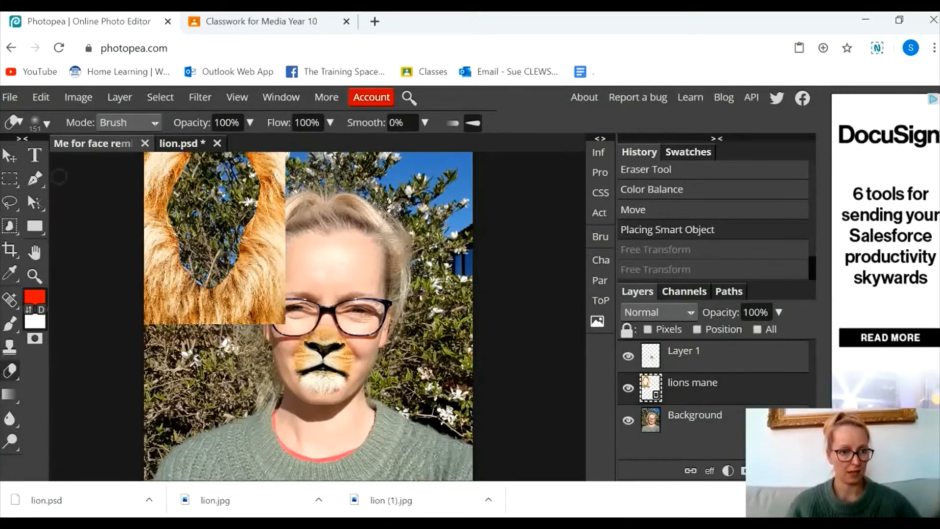
# Step: Move the lion's mane over the woman's face and scale it to 145% width and 126% height
pyautogui.click(10, 155)
pyautogui.moveTo(276, 285); pyautogui.dragTo(371, 330)
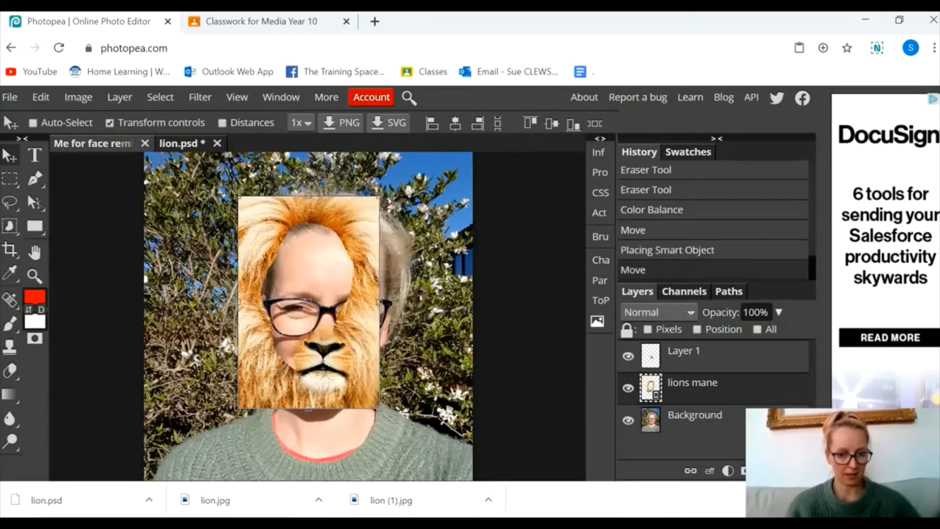
pyautogui.moveTo(381, 399); pyautogui.dragTo(424, 429)
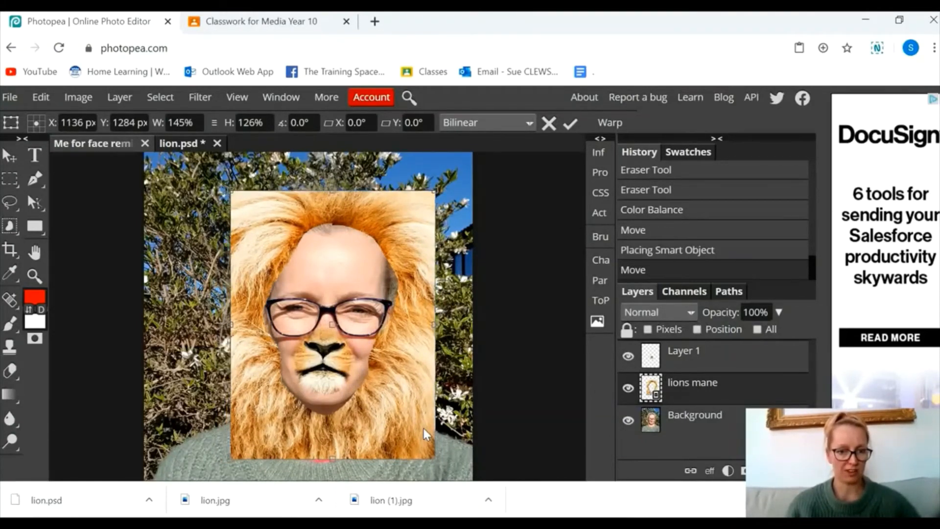
# Step: Warp the lions mane layer, pulling its upper-right corner inward and shifting the inner area near the forehead
pyautogui.click(37, 98)
pyautogui.moveTo(147, 446)
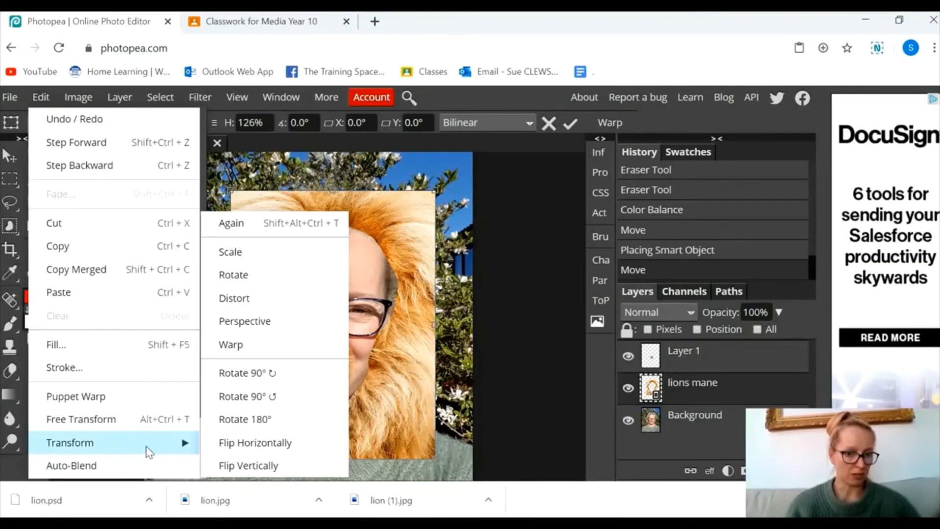
pyautogui.click(256, 344)
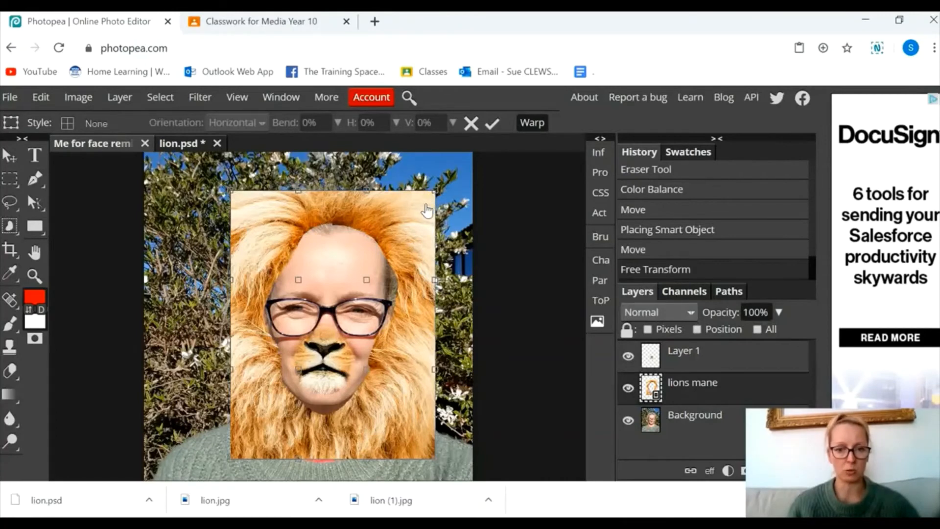
pyautogui.moveTo(422, 237); pyautogui.dragTo(418, 243)
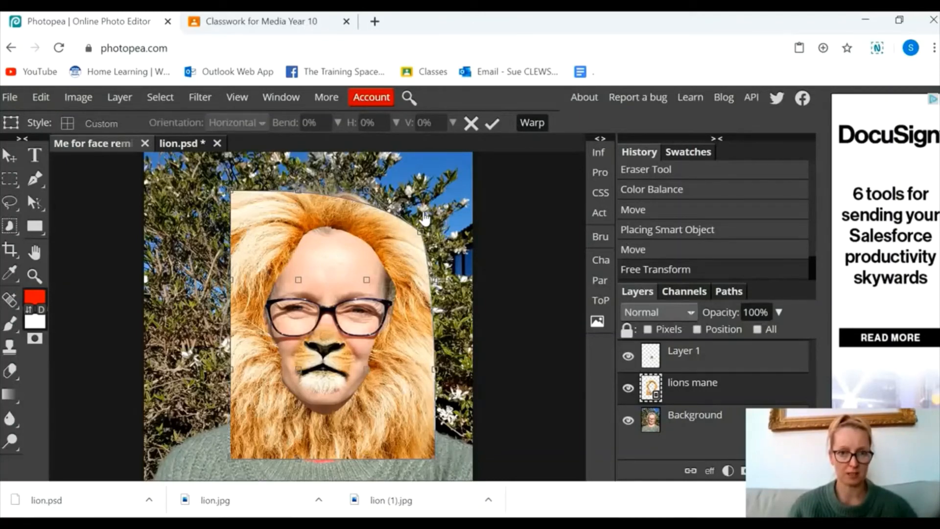
pyautogui.moveTo(421, 232); pyautogui.dragTo(424, 216)
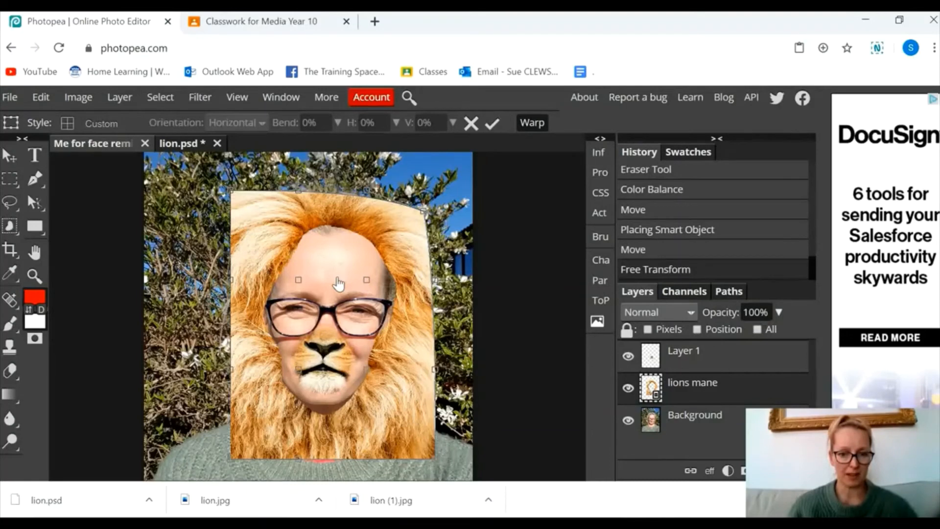
pyautogui.moveTo(338, 283); pyautogui.dragTo(337, 278)
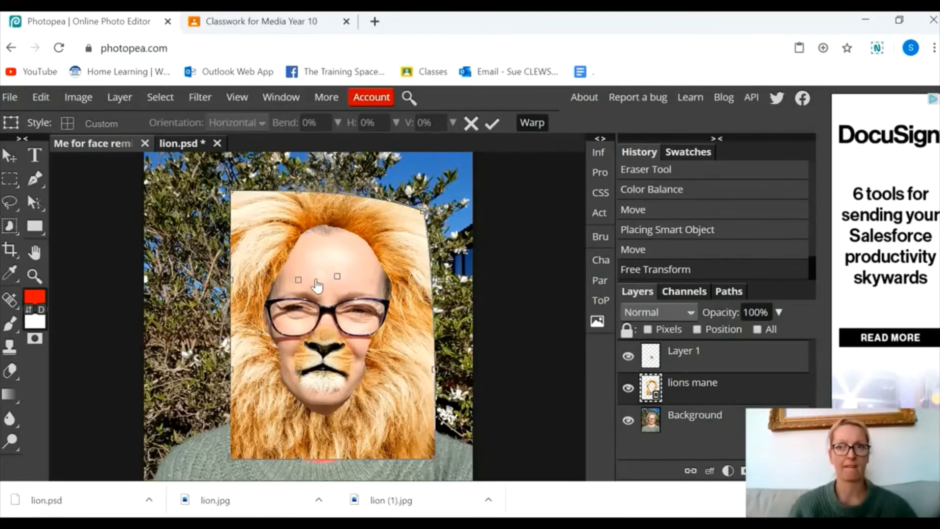
# Step: Warp the mane's upper-left and lower corners inward so its outline rounds around the head
pyautogui.moveTo(231, 190); pyautogui.dragTo(228, 188)
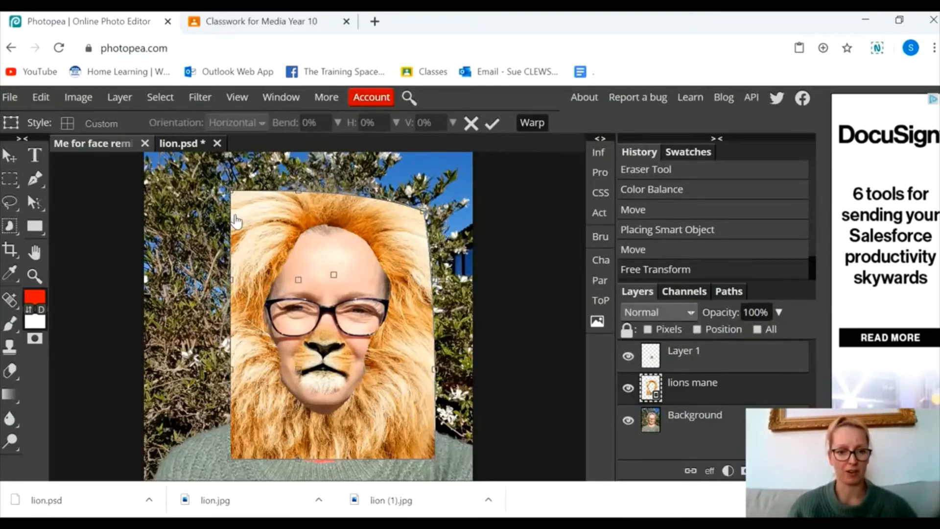
pyautogui.moveTo(237, 221); pyautogui.dragTo(237, 221)
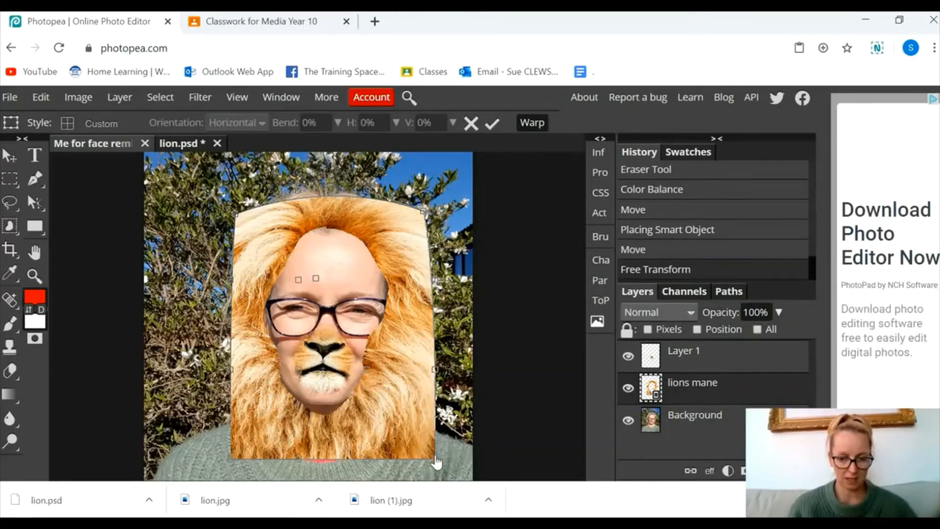
pyautogui.moveTo(232, 458); pyautogui.dragTo(230, 455)
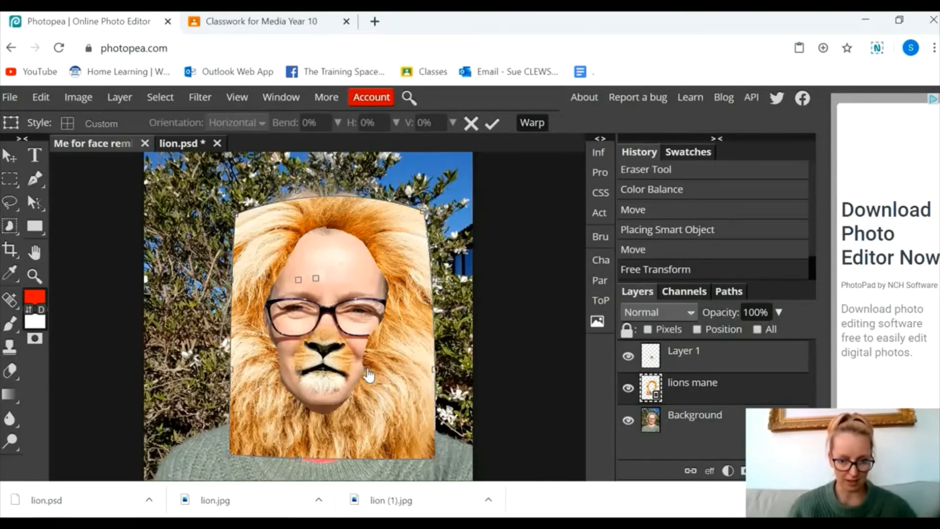
pyautogui.moveTo(368, 374); pyautogui.dragTo(382, 376)
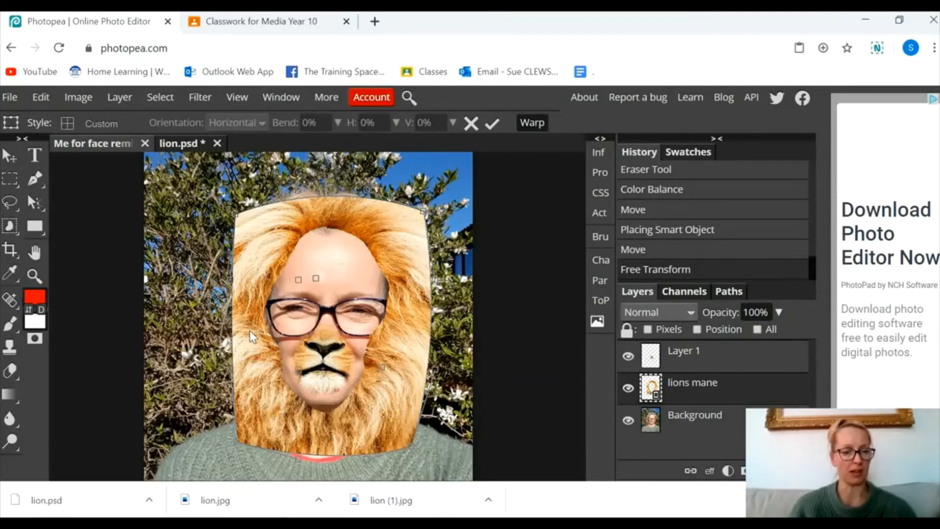
# Step: Apply the warp, set the Eraser brush size to 253 px, and rasterize the lions mane smart object
pyautogui.click(12, 374)
pyautogui.click(77, 369)
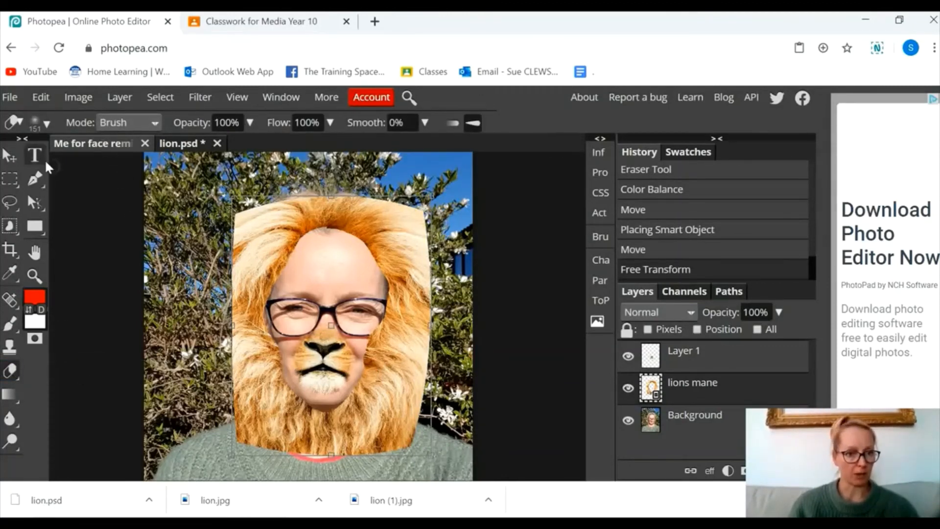
pyautogui.click(46, 124)
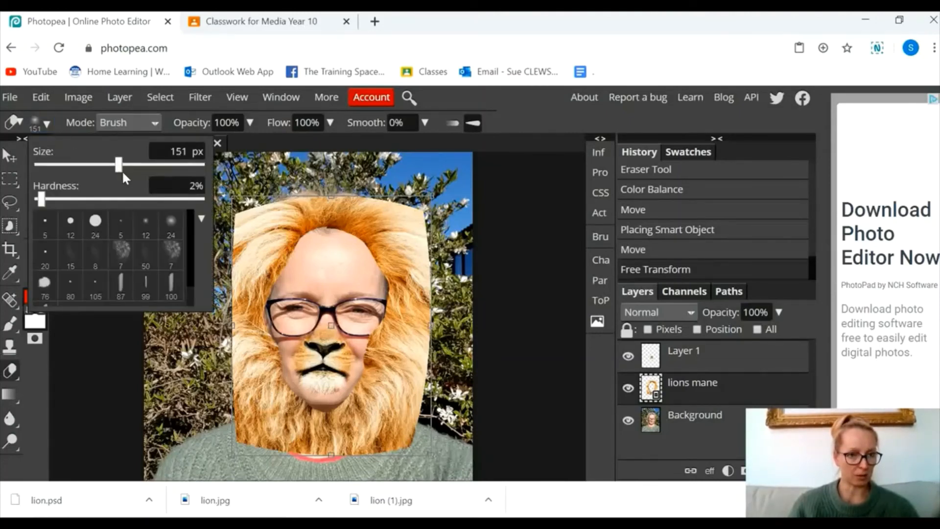
pyautogui.moveTo(122, 168); pyautogui.dragTo(137, 177)
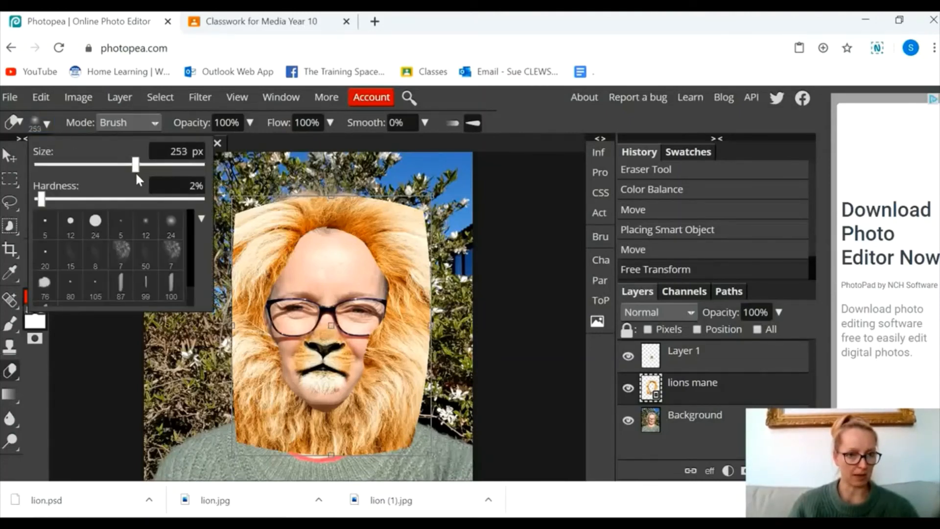
pyautogui.click(1, 145)
pyautogui.click(241, 217)
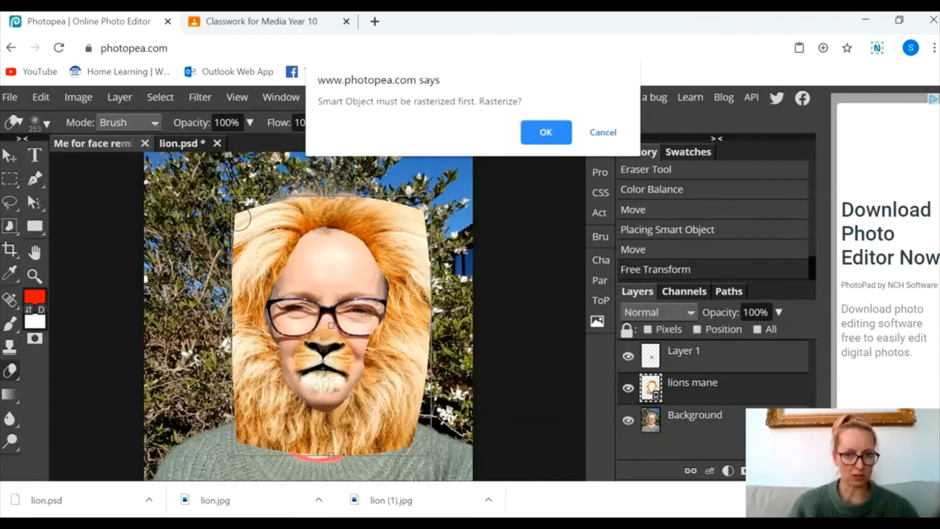
pyautogui.click(551, 135)
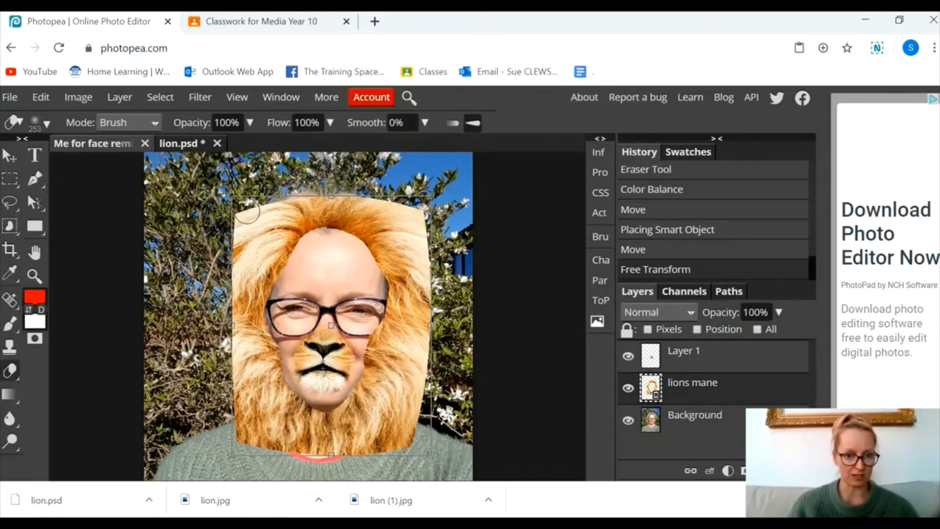
# Step: Erase the mane's straight outer edges along the hairline, sides and neck to give it a soft rounded outline
pyautogui.click(243, 216)
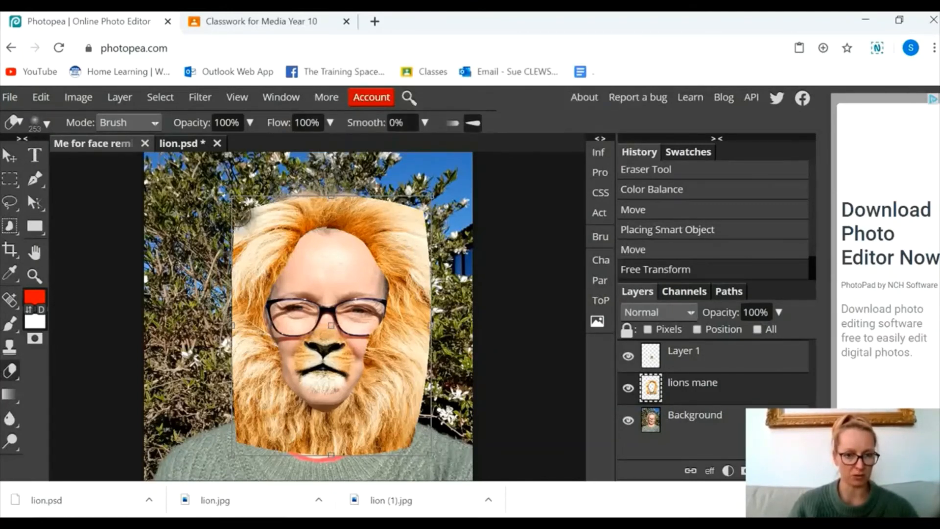
pyautogui.moveTo(242, 215); pyautogui.dragTo(306, 197)
pyautogui.moveTo(312, 207)
pyautogui.mouseDown()
pyautogui.moveTo(355, 208)
pyautogui.moveTo(308, 215)
pyautogui.moveTo(360, 213)
pyautogui.moveTo(328, 236)
pyautogui.moveTo(348, 241)
pyautogui.moveTo(375, 216)
pyautogui.moveTo(400, 208)
pyautogui.moveTo(385, 209)
pyautogui.moveTo(451, 226)
pyautogui.mouseUp()
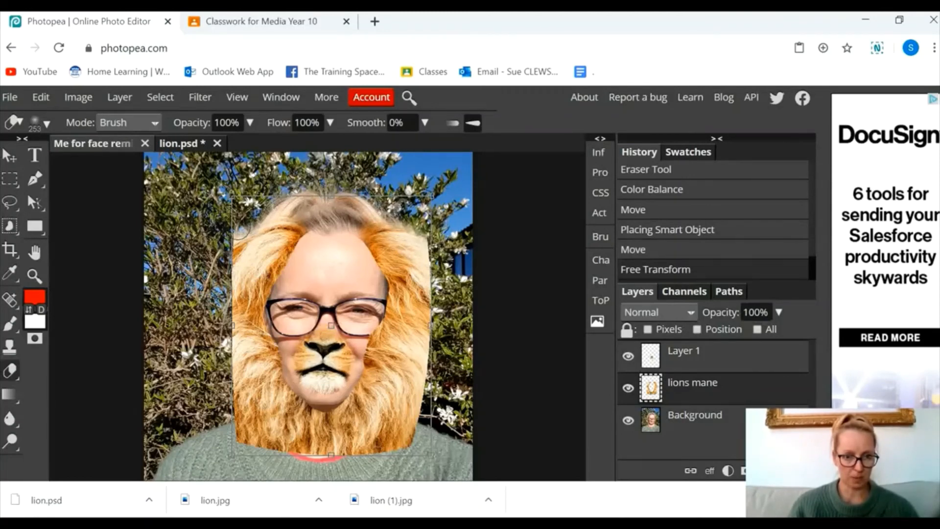
pyautogui.moveTo(241, 231); pyautogui.dragTo(232, 252)
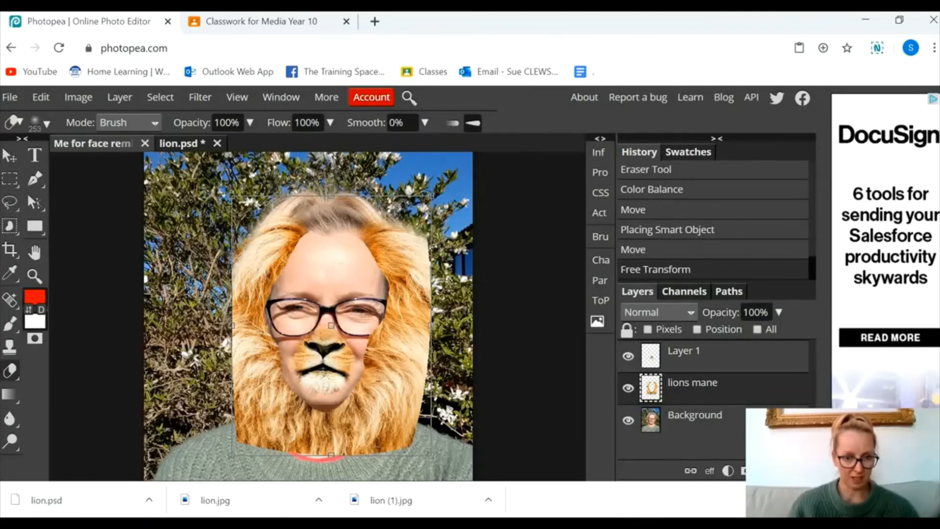
pyautogui.moveTo(230, 299); pyautogui.dragTo(236, 411)
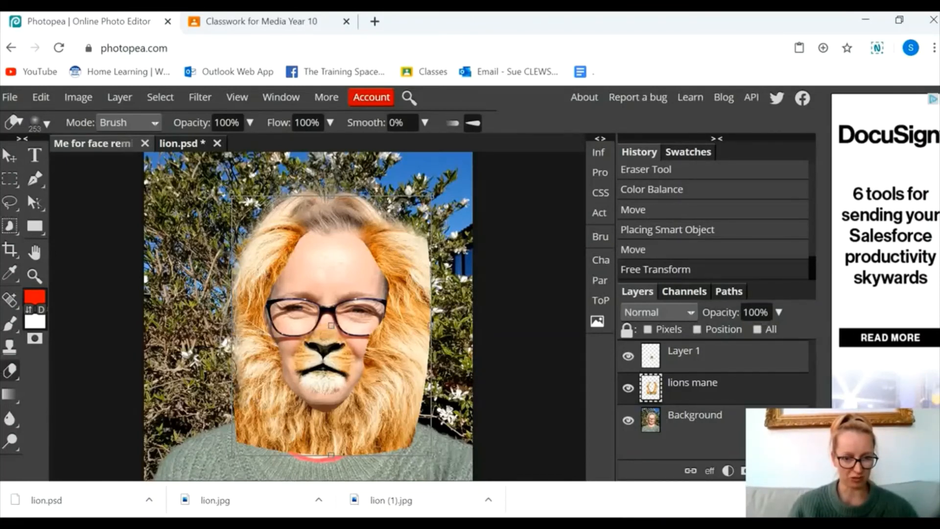
pyautogui.moveTo(237, 372)
pyautogui.mouseDown()
pyautogui.moveTo(239, 435)
pyautogui.moveTo(252, 443)
pyautogui.moveTo(255, 423)
pyautogui.moveTo(333, 457)
pyautogui.moveTo(402, 437)
pyautogui.moveTo(431, 301)
pyautogui.moveTo(422, 244)
pyautogui.moveTo(404, 226)
pyautogui.mouseUp()
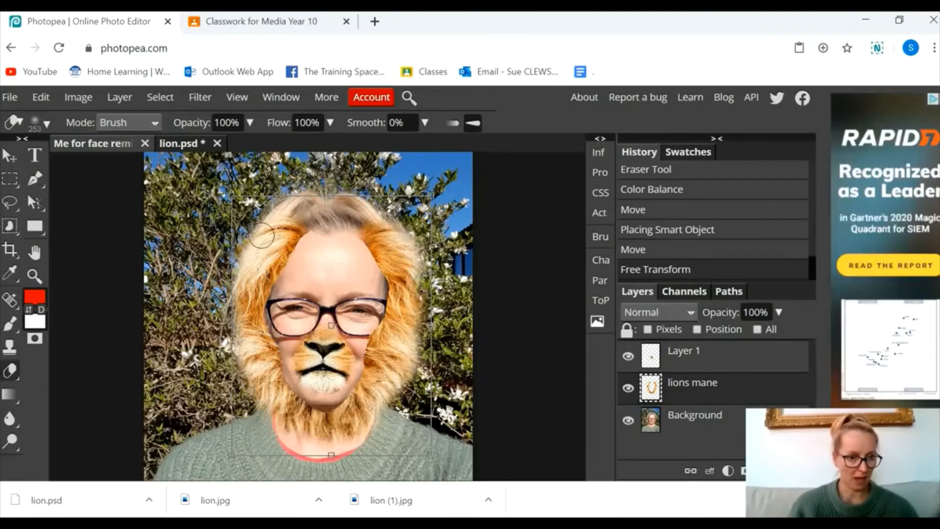
# Step: Erase the mane's inner edge along the cheeks and lower face with the Eraser tool to blend it into the skin
pyautogui.keyDown('alt'); pyautogui.click(352, 357); pyautogui.keyUp('alt')
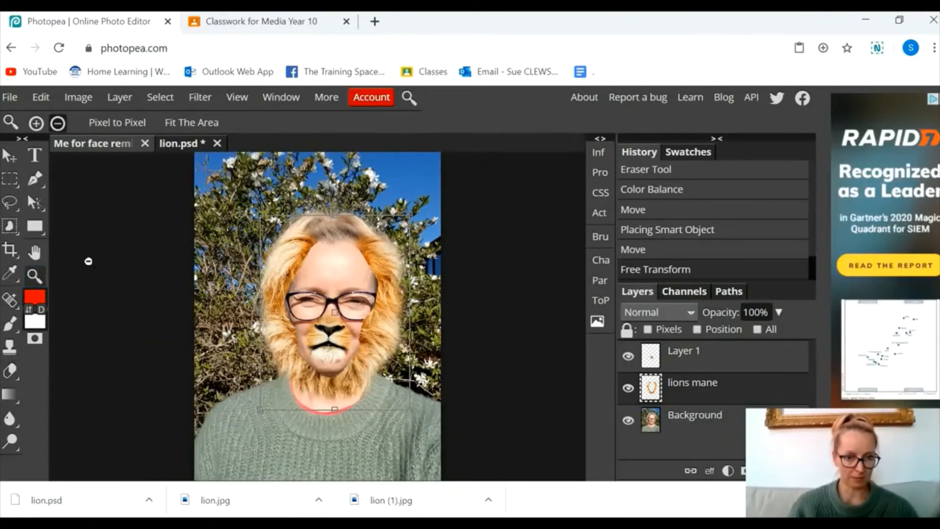
pyautogui.click(339, 332)
pyautogui.click(339, 333)
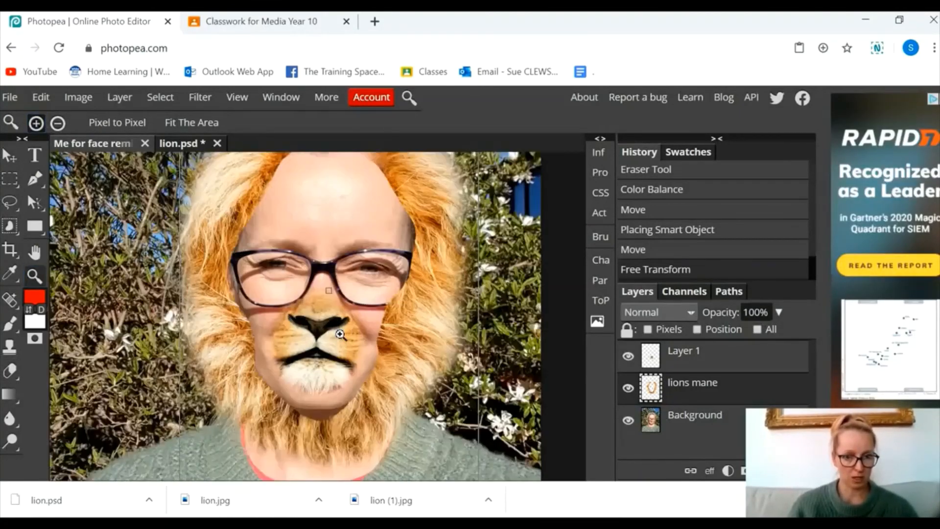
pyautogui.click(339, 333)
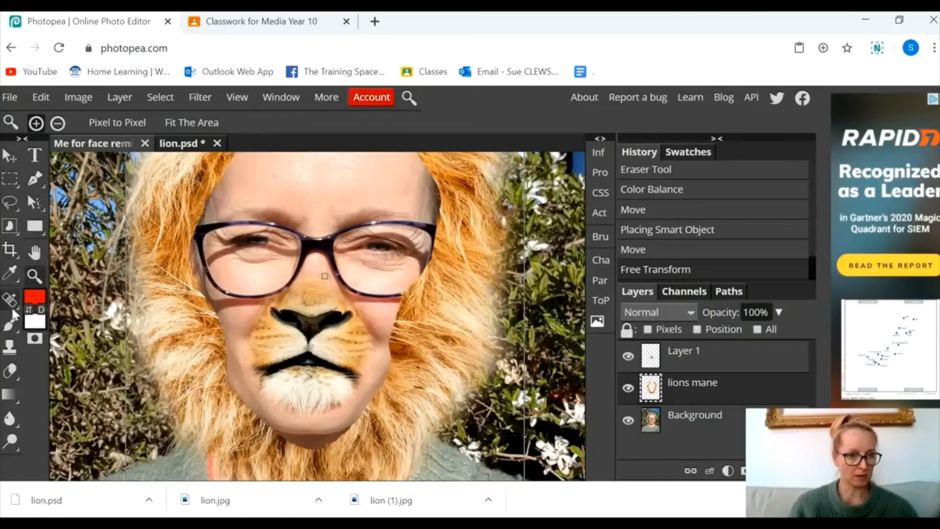
pyautogui.click(11, 372)
pyautogui.click(13, 371)
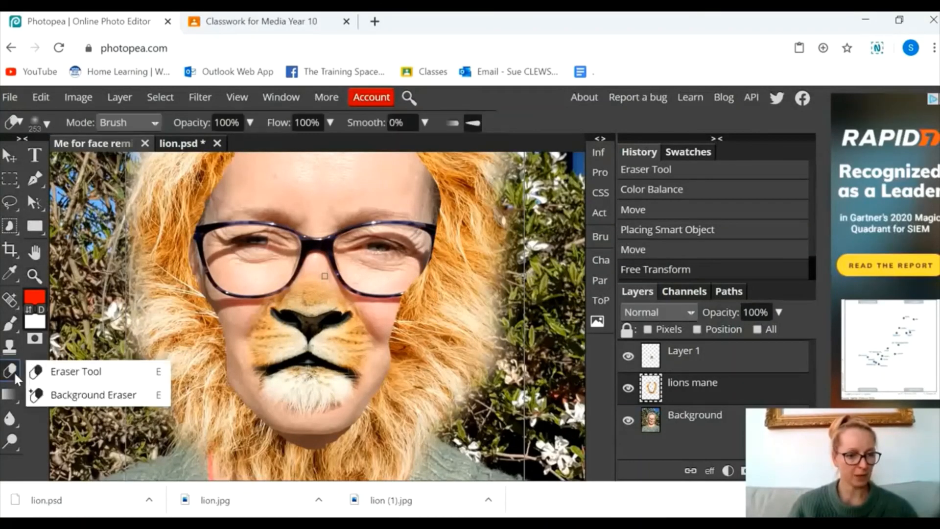
pyautogui.click(54, 370)
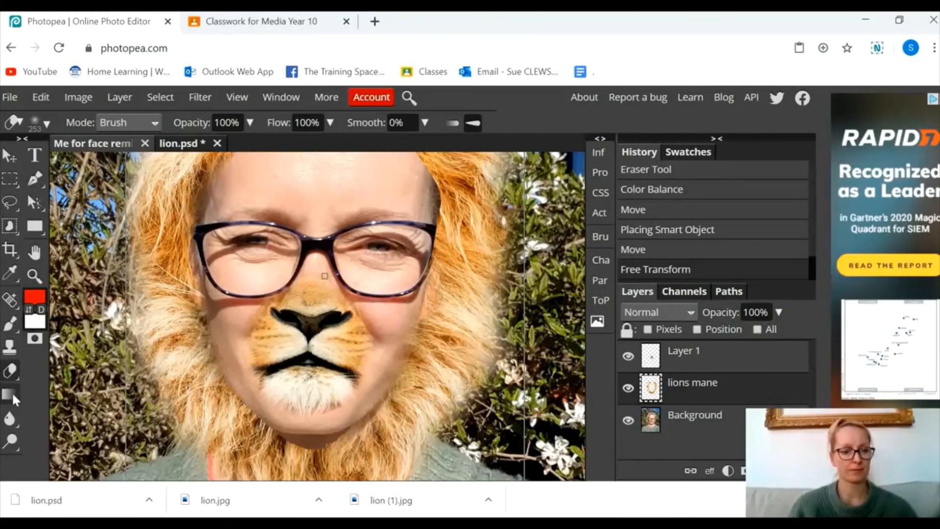
# Step: Erase the mane's hard inner edge around the forehead and temples to blend it into the face
pyautogui.click(34, 252)
pyautogui.moveTo(305, 230); pyautogui.dragTo(296, 352)
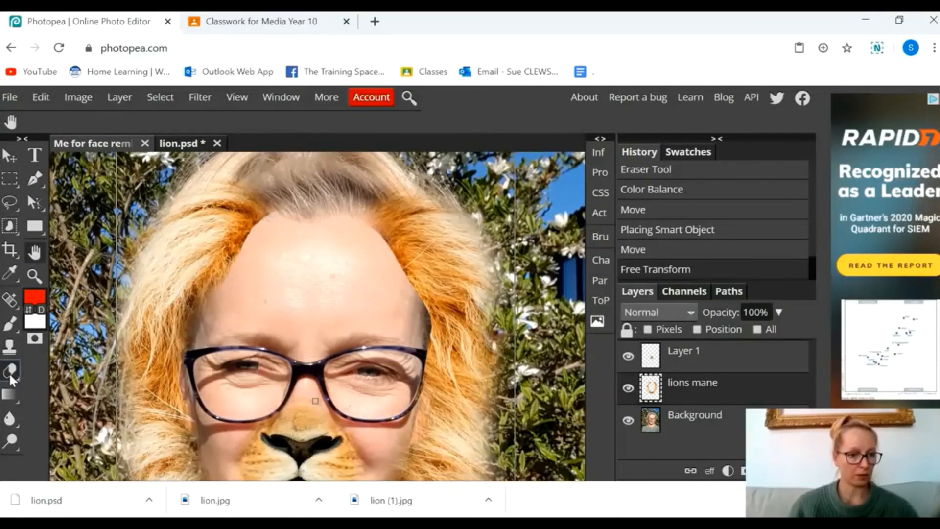
pyautogui.click(10, 372)
pyautogui.rightClick(10, 375)
pyautogui.click(64, 370)
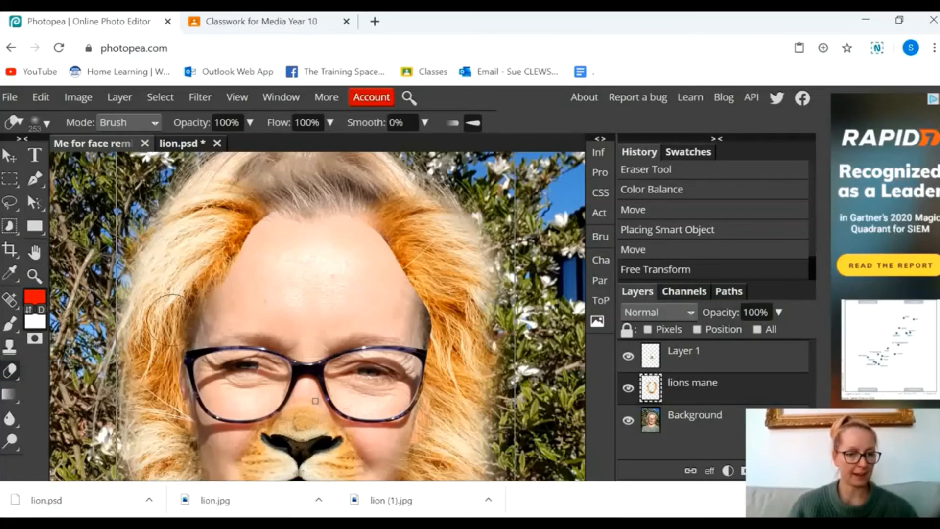
pyautogui.moveTo(166, 319)
pyautogui.mouseDown()
pyautogui.moveTo(206, 302)
pyautogui.moveTo(269, 230)
pyautogui.moveTo(324, 233)
pyautogui.moveTo(395, 252)
pyautogui.moveTo(396, 342)
pyautogui.moveTo(413, 372)
pyautogui.moveTo(386, 399)
pyautogui.moveTo(416, 399)
pyautogui.moveTo(399, 351)
pyautogui.mouseUp()
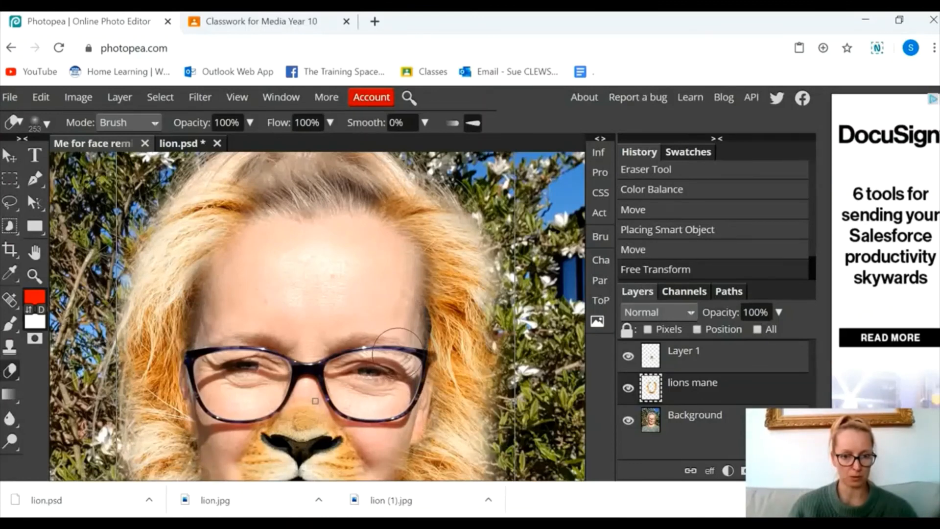
# Step: Crop the image closer around the woman's head and shoulders, trimming the surrounding background and lower sweater
pyautogui.click(35, 275)
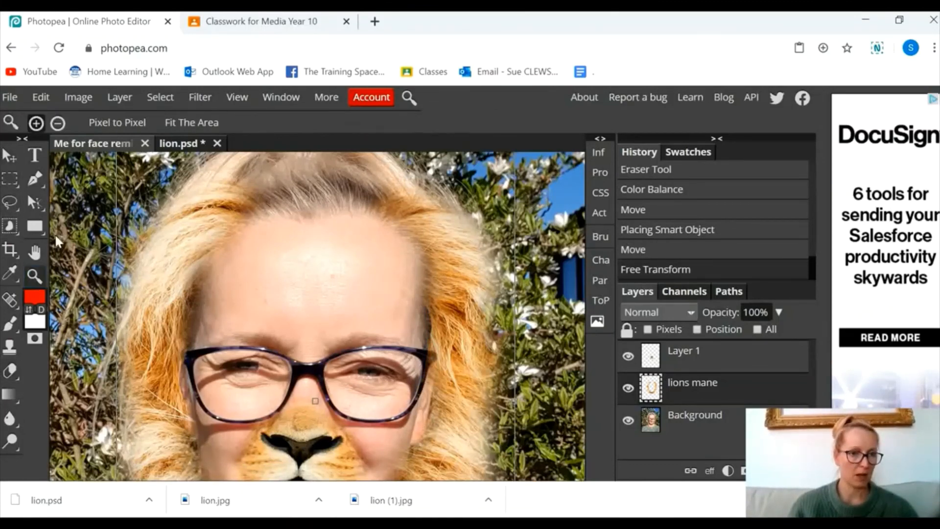
pyautogui.click(58, 125)
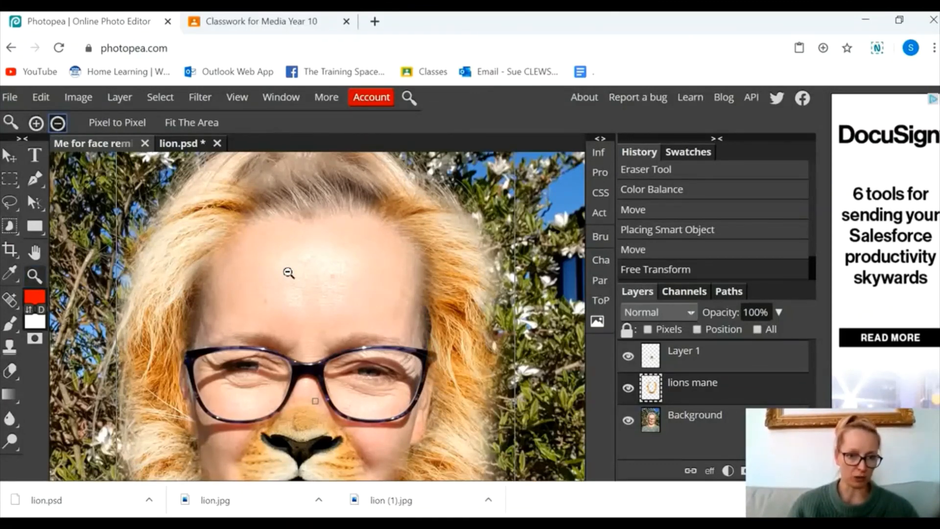
pyautogui.click(294, 281)
pyautogui.click(296, 286)
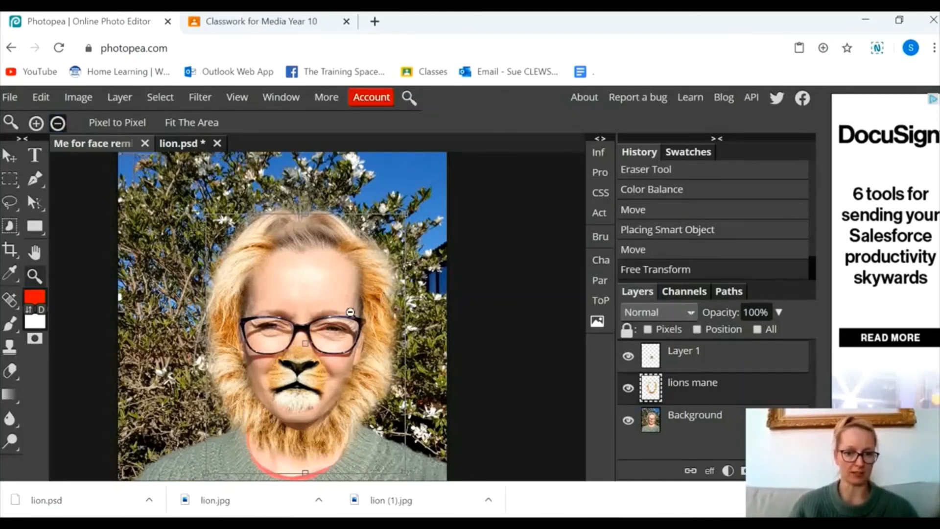
pyautogui.click(58, 124)
pyautogui.click(58, 123)
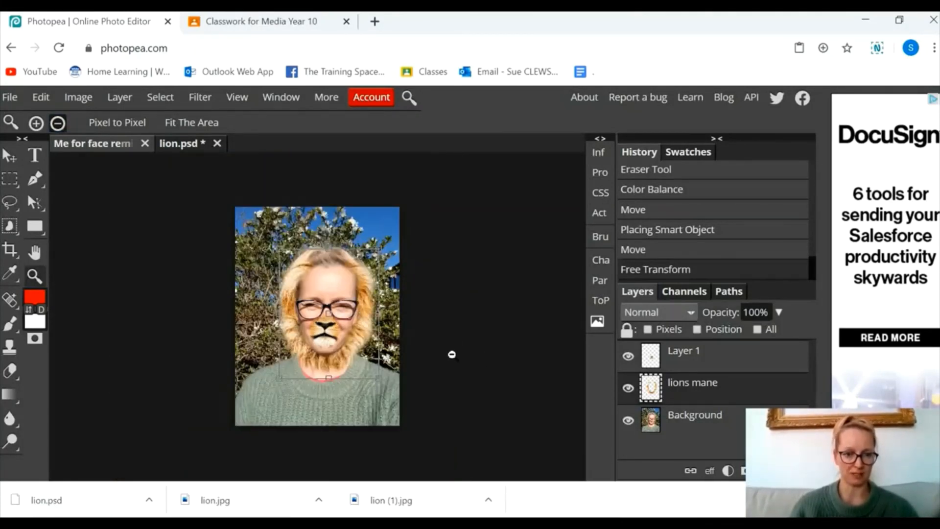
pyautogui.click(9, 156)
pyautogui.click(10, 250)
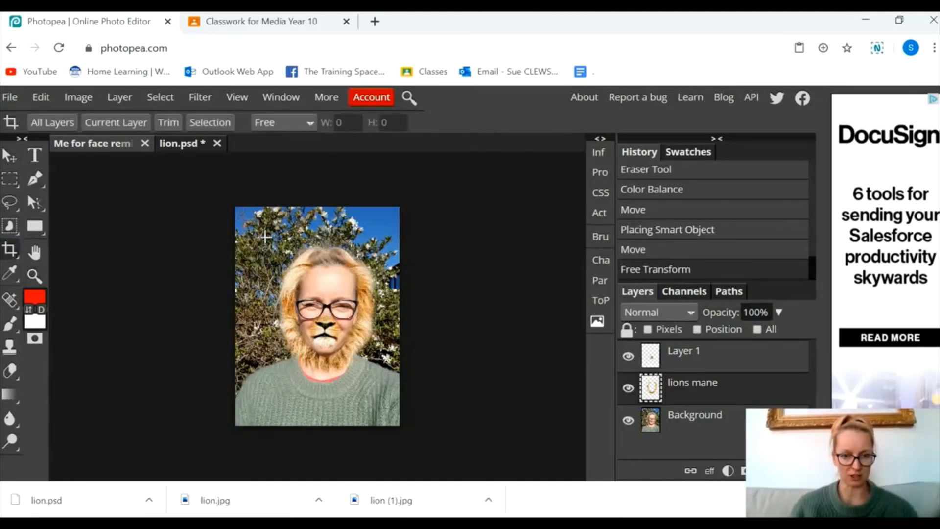
pyautogui.moveTo(262, 234); pyautogui.dragTo(384, 404)
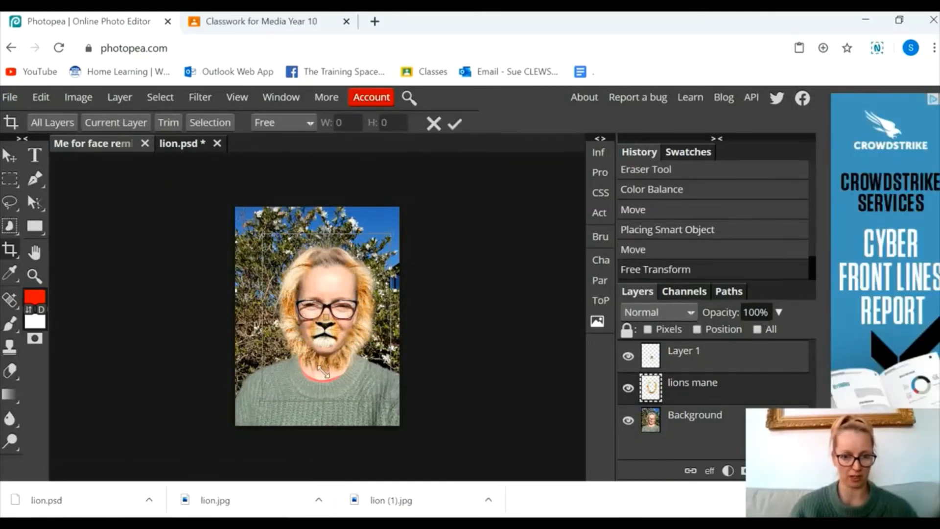
pyautogui.click(10, 250)
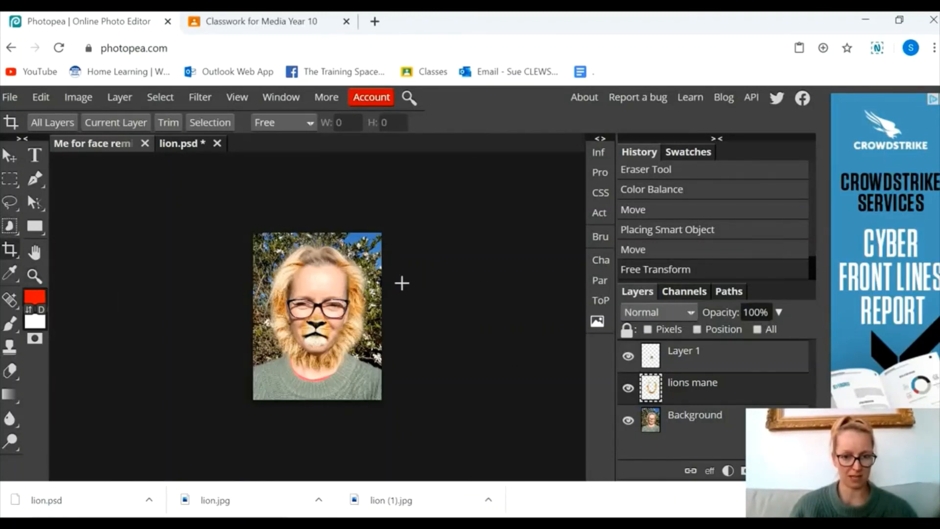
# Step: Export the cropped lion portrait in JPG format
pyautogui.click(10, 97)
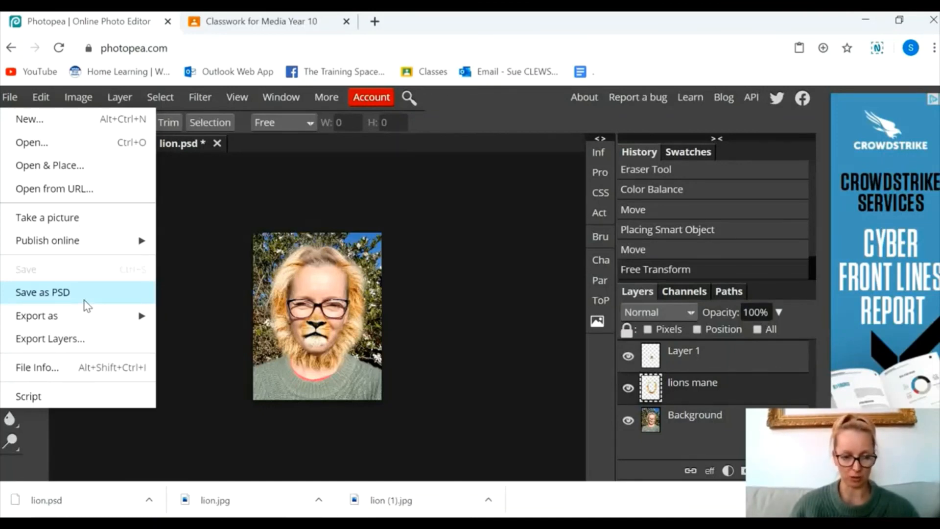
pyautogui.moveTo(90, 316)
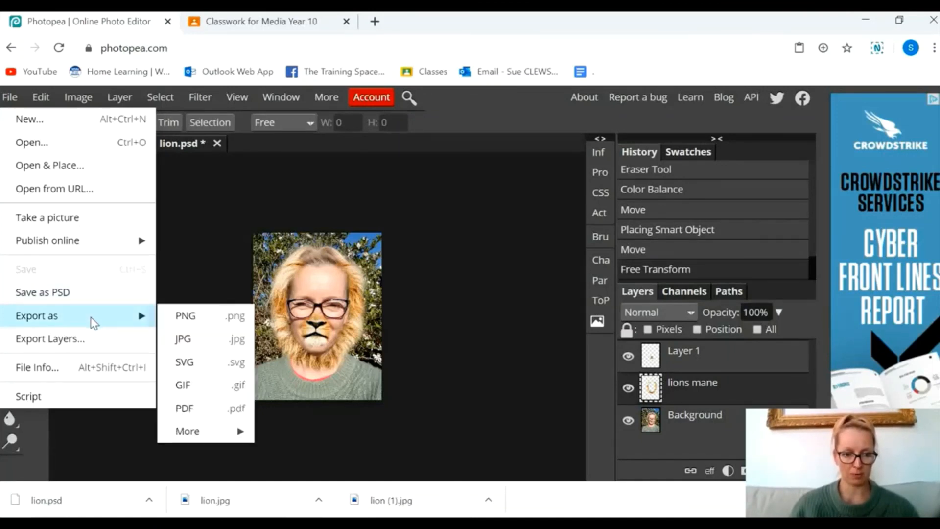
pyautogui.click(212, 345)
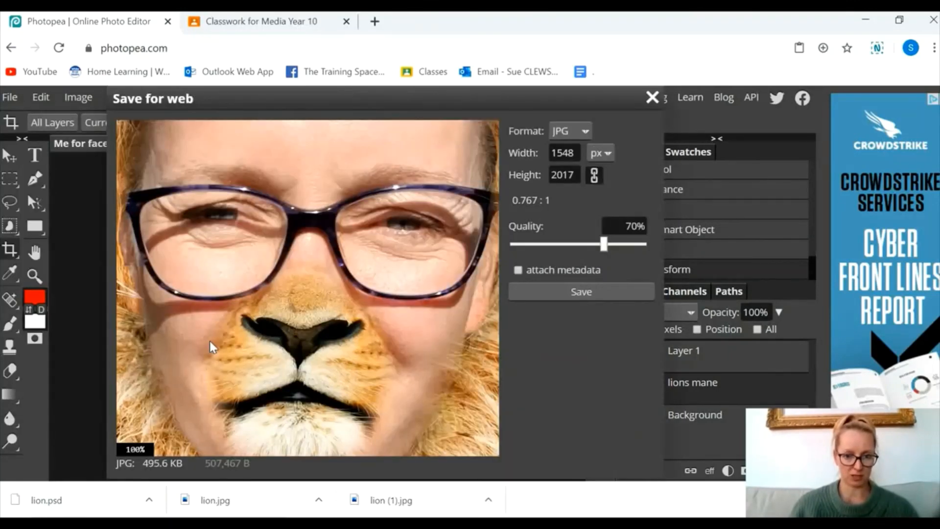